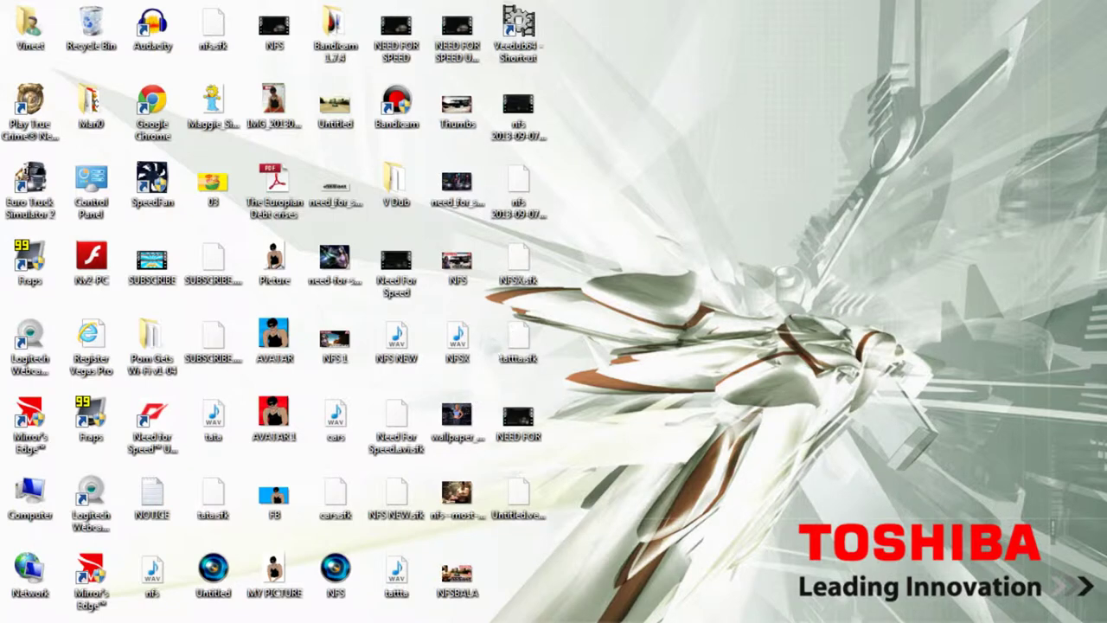
# Launch Vegas Pro 11 from the Start menu's program list.
pyautogui.click(21, 609)
pyautogui.click(153, 232)
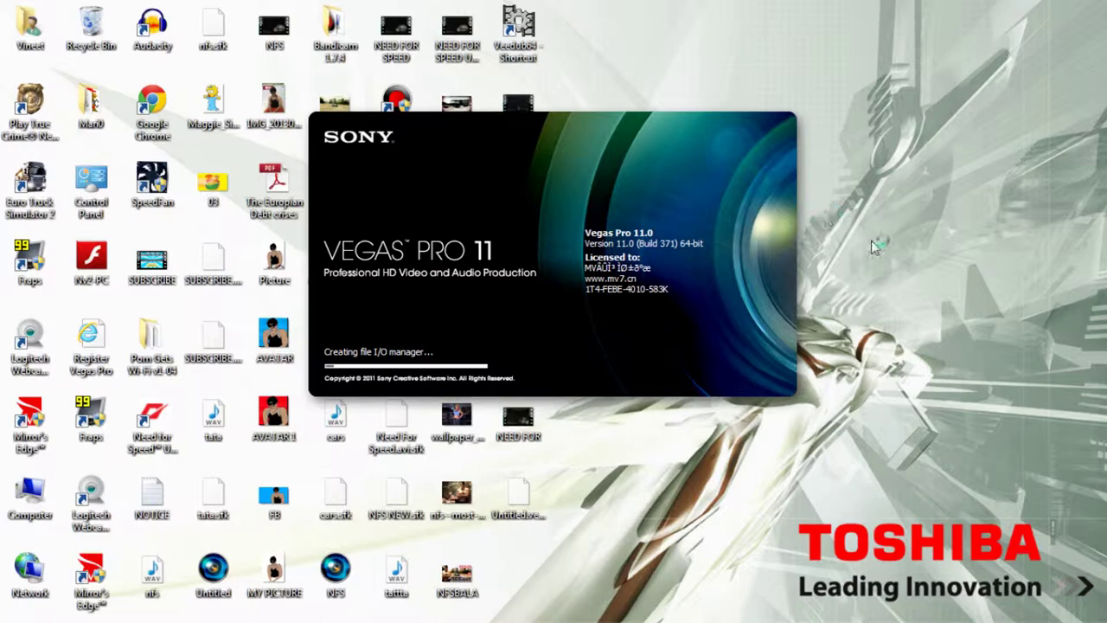
# Refresh the desktop while Vegas loads, then open the Documents library from Start.
pyautogui.rightClick(895, 286)
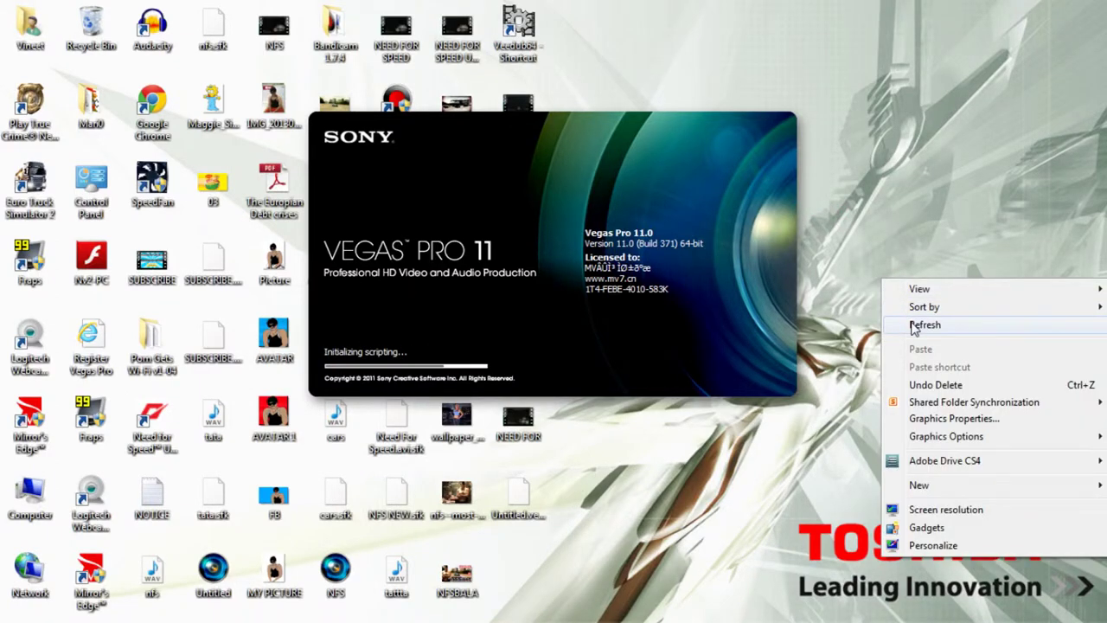
pyautogui.click(915, 324)
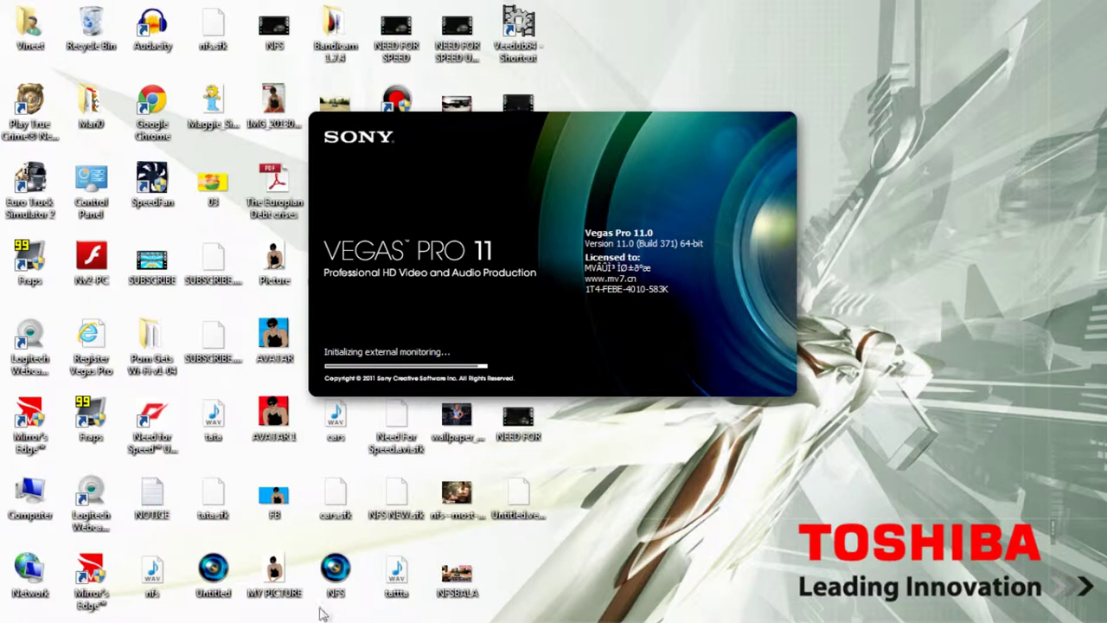
pyautogui.rightClick(5, 614)
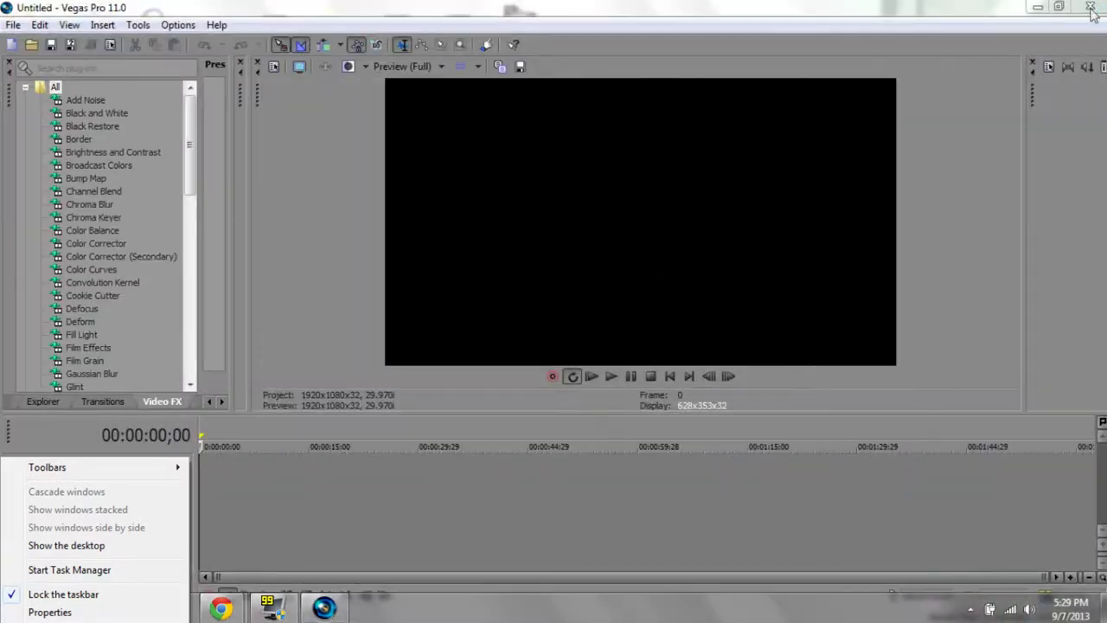
pyautogui.click(67, 545)
pyautogui.press('super')
pyautogui.click(250, 281)
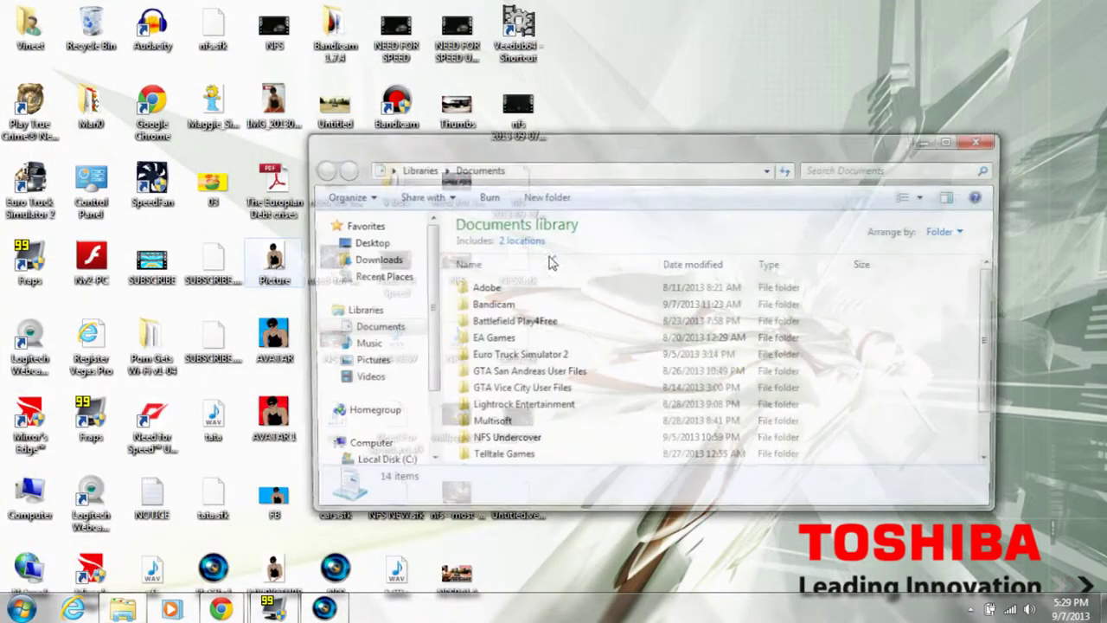
# Open the Bandicam folder, select the nfs 2013-09-07 clip, and return to Vegas Pro.
pyautogui.doubleClick(497, 306)
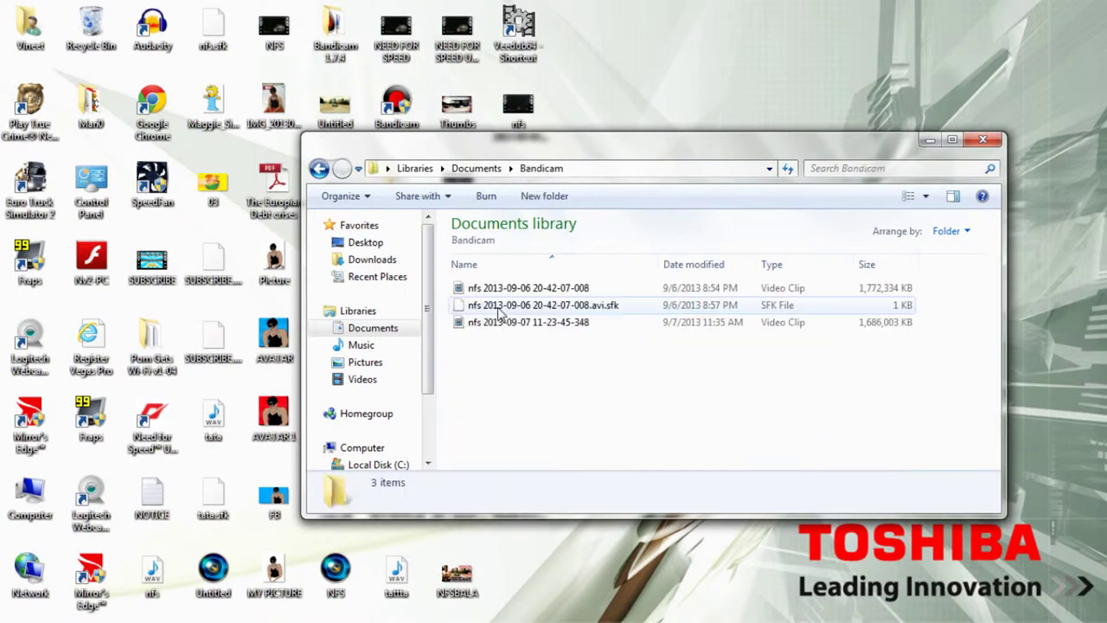
pyautogui.press('Down')
pyautogui.press('Down')
pyautogui.press('Down')
pyautogui.click(485, 292)
pyautogui.click(470, 321)
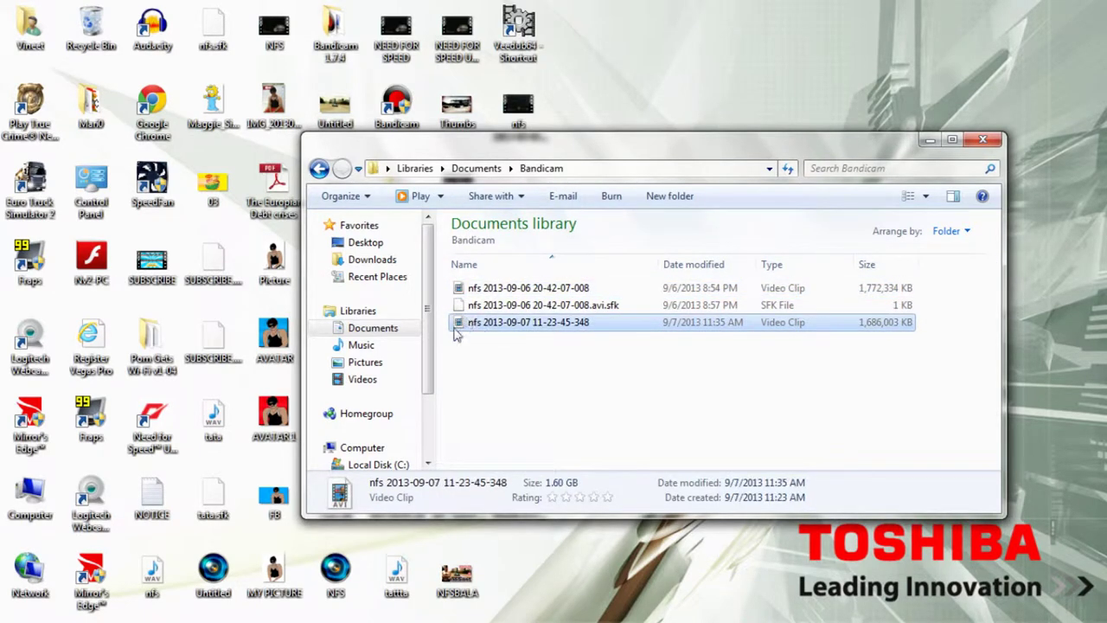
pyautogui.hotkey('alt', 'Tab')
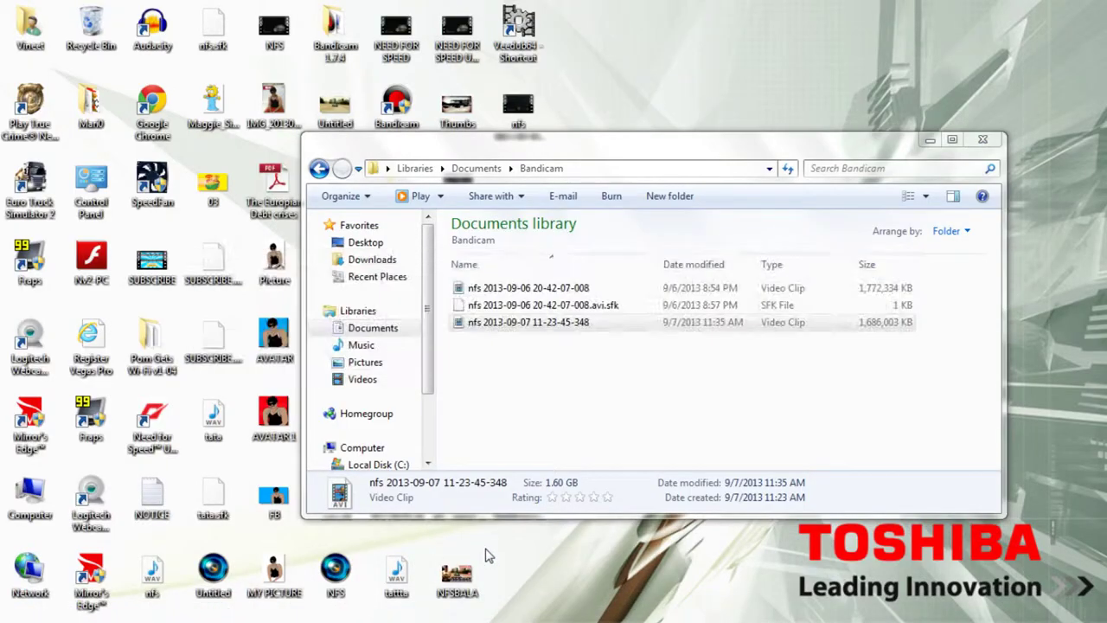
pyautogui.hotkey('alt', 'Tab')
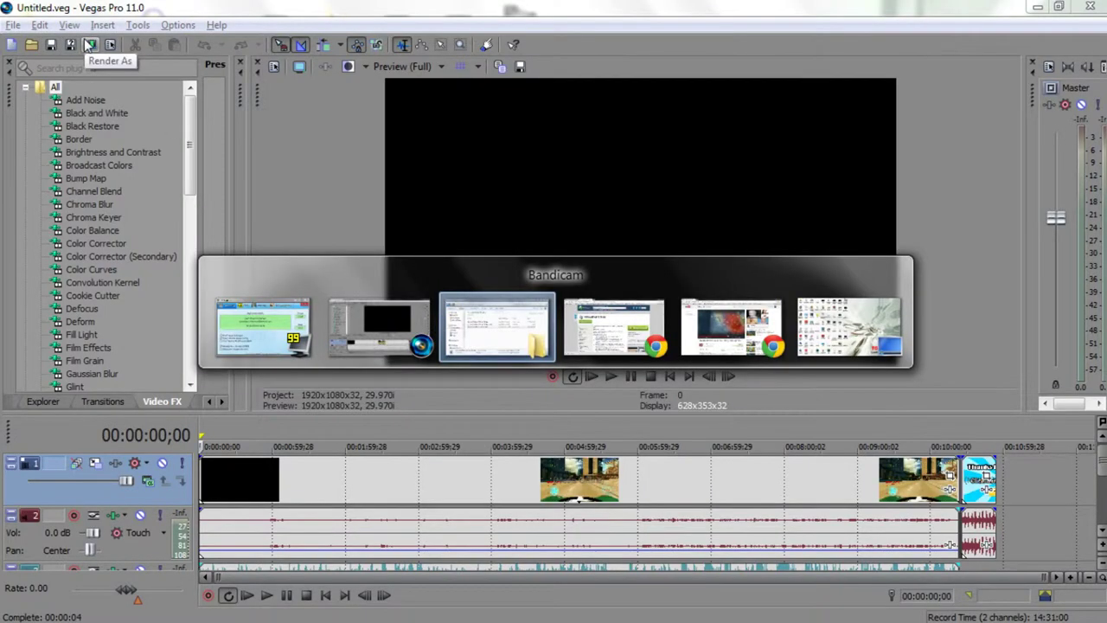
# Check the VirtualDub download page in Chrome, then minimize the browser.
pyautogui.hotkey('alt', 'Tab')
pyautogui.click(52, 10)
pyautogui.click(223, 9)
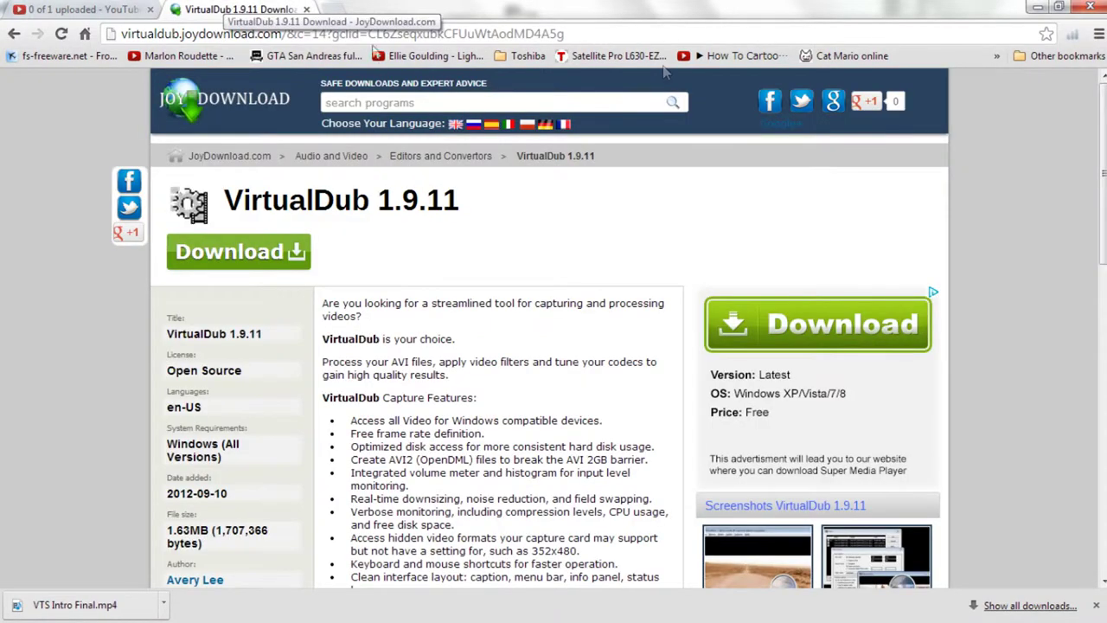
pyautogui.click(1035, 8)
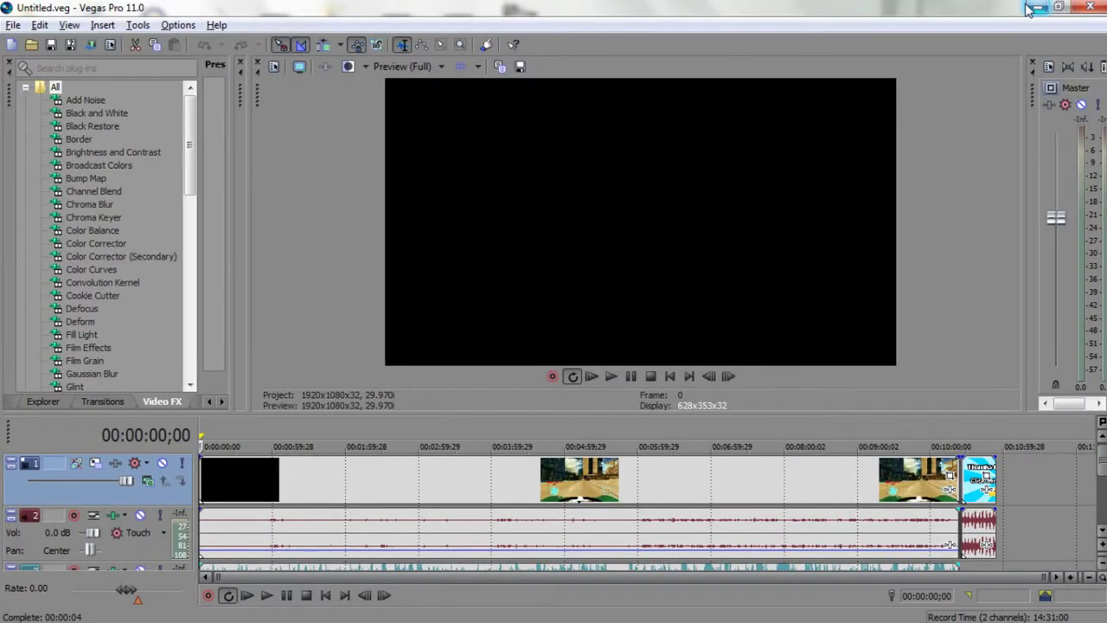
# Drag the newest nfs recording toward Vegas Pro and start a new project via File > New.
pyautogui.click(1031, 9)
pyautogui.moveTo(561, 323); pyautogui.dragTo(465, 608)
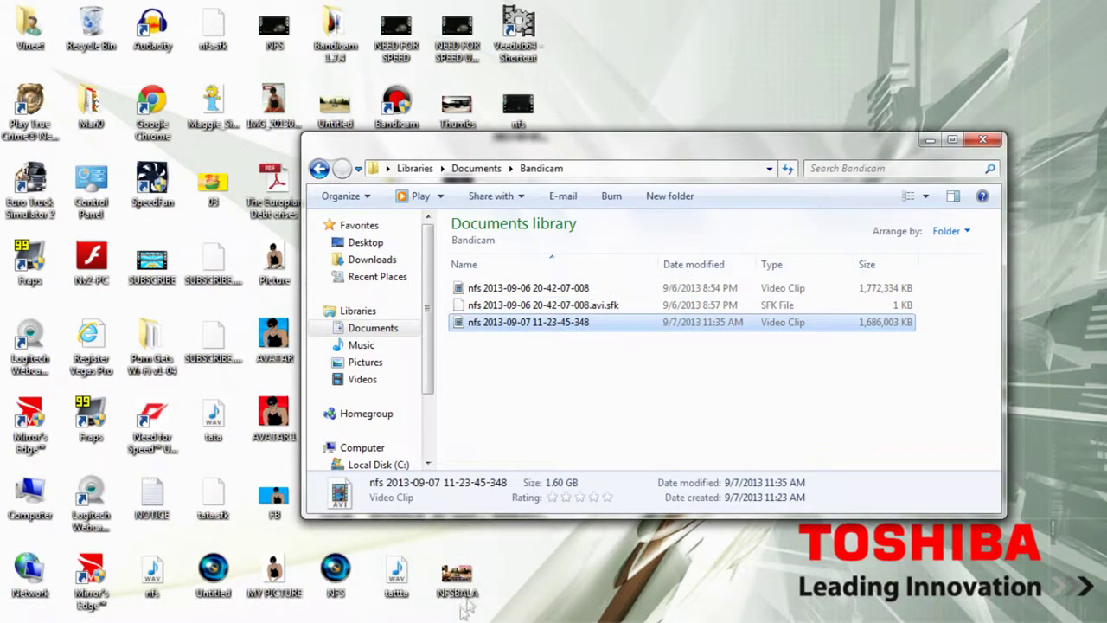
pyautogui.moveTo(521, 318); pyautogui.dragTo(381, 615)
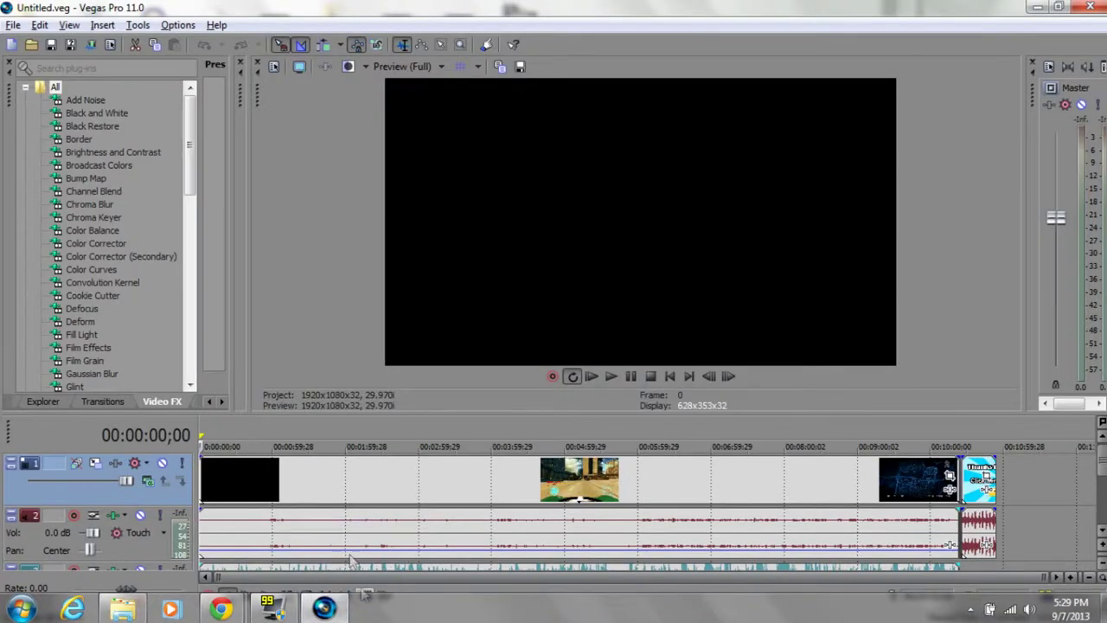
pyautogui.click(13, 25)
pyautogui.click(26, 44)
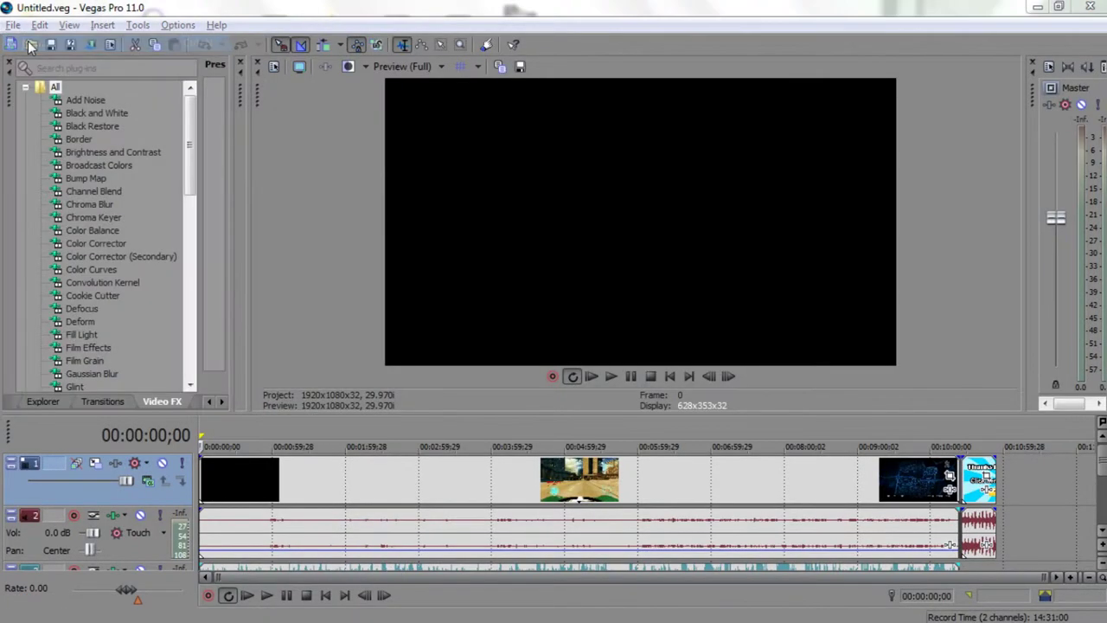
# Confirm the new project and drag the nfs 2013-09-07 recording from Bandicam onto the Vegas timeline.
pyautogui.click(624, 515)
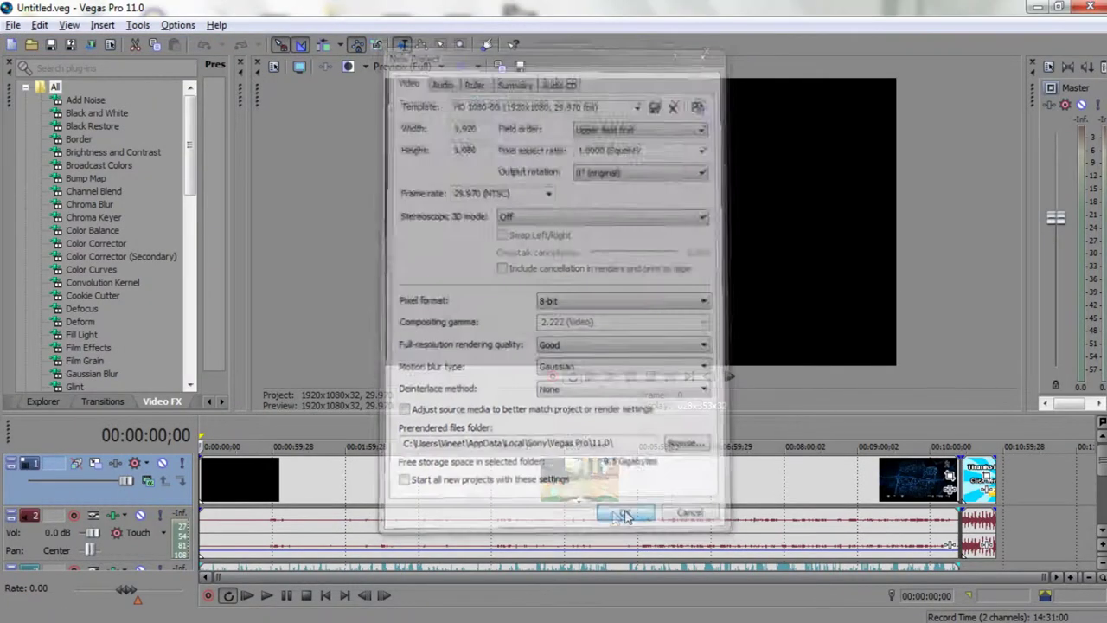
pyautogui.click(1036, 6)
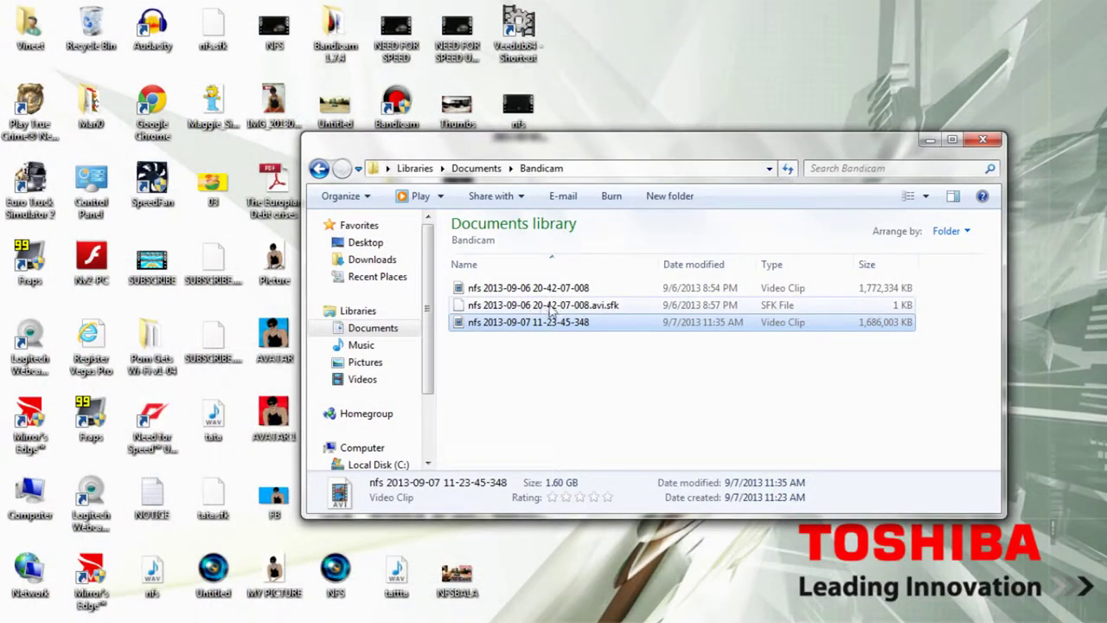
pyautogui.moveTo(556, 327); pyautogui.dragTo(512, 390)
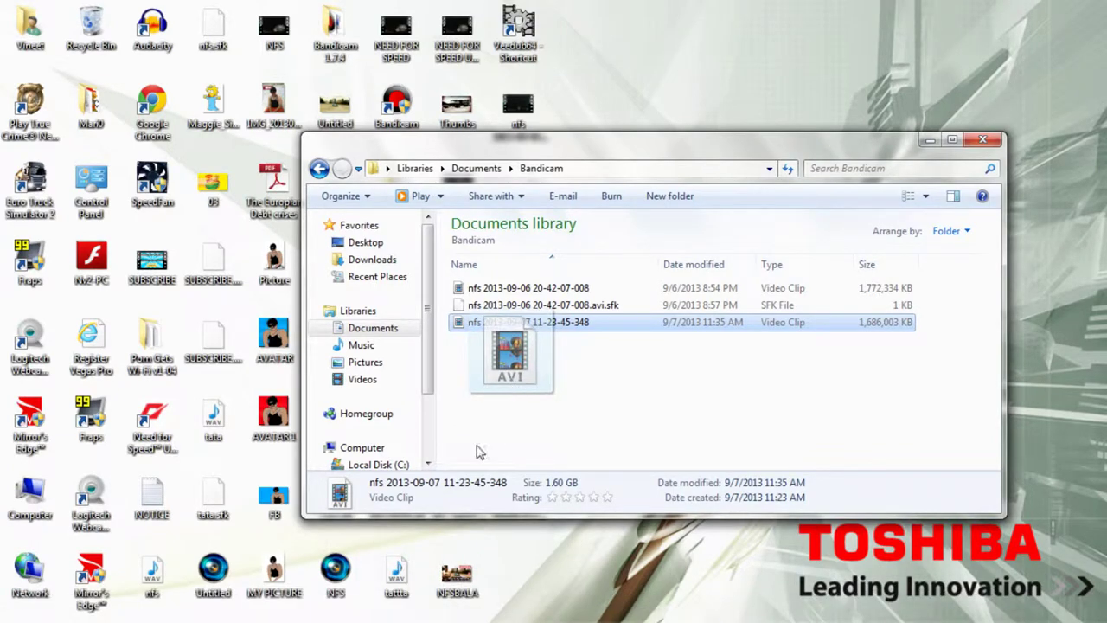
pyautogui.moveTo(480, 451); pyautogui.dragTo(225, 513)
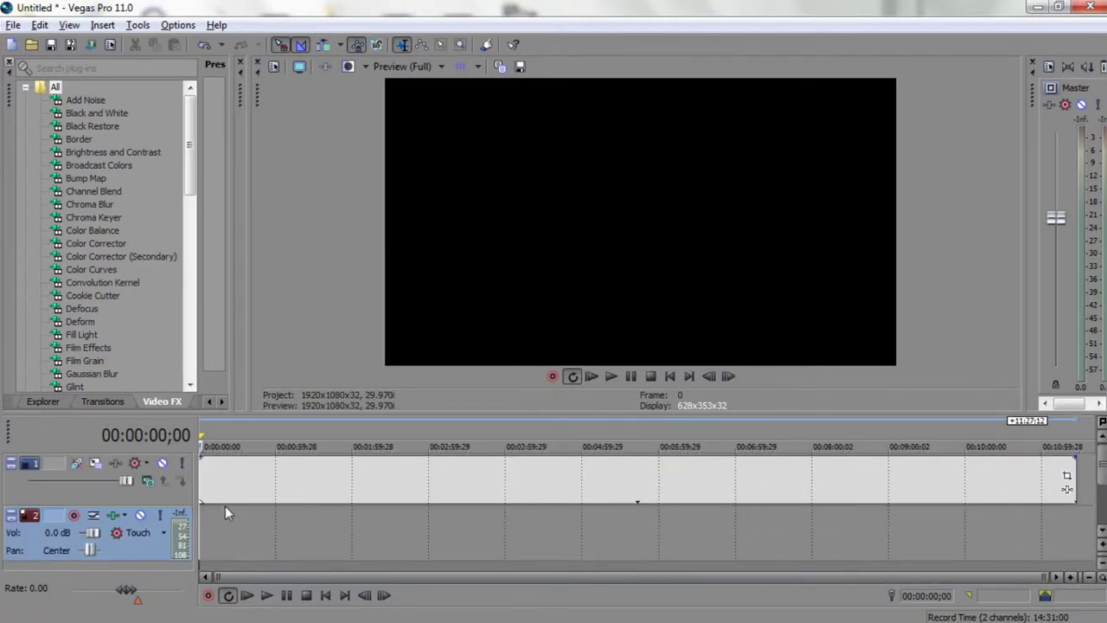
# Preview the clip at 00:01:22;07 and 00:00:28;20, then adjust the audio event's length.
pyautogui.click(254, 431)
pyautogui.click(304, 430)
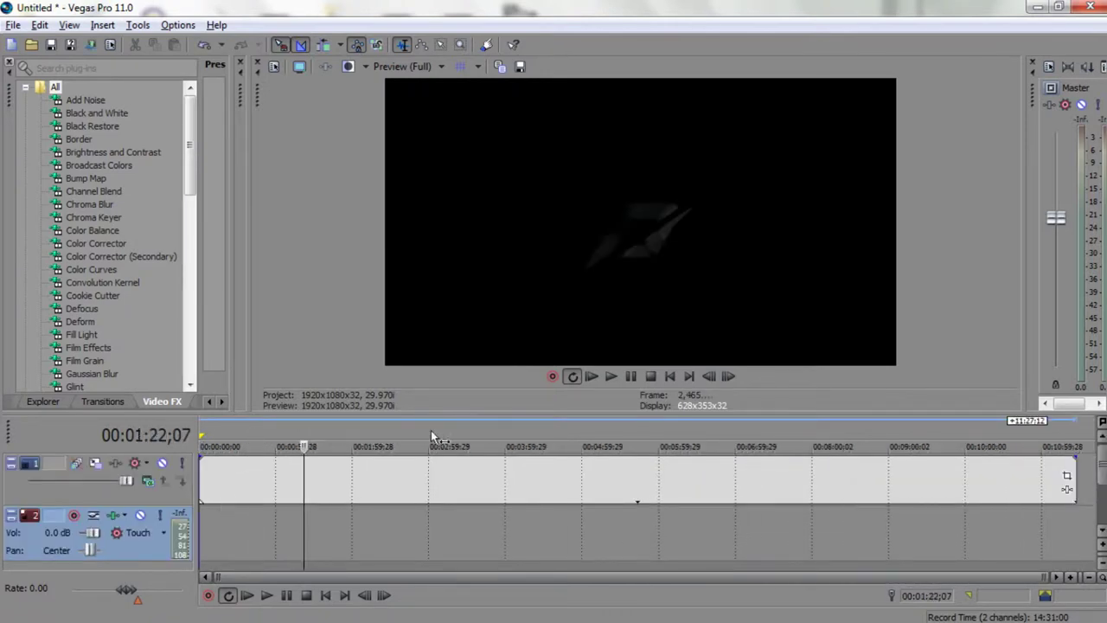
pyautogui.click(236, 435)
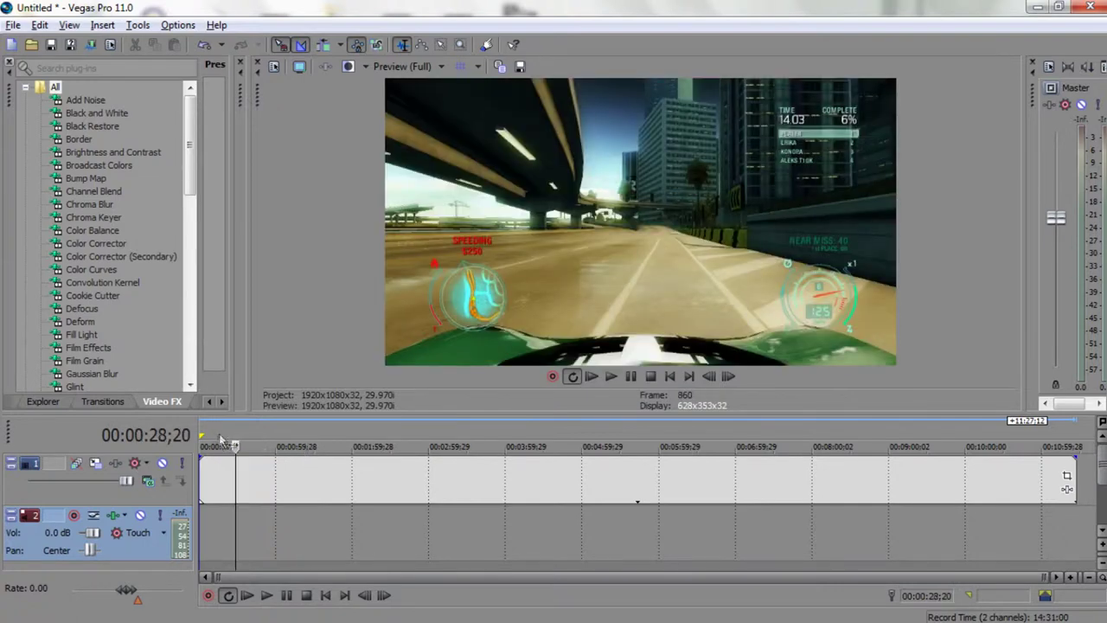
pyautogui.click(206, 549)
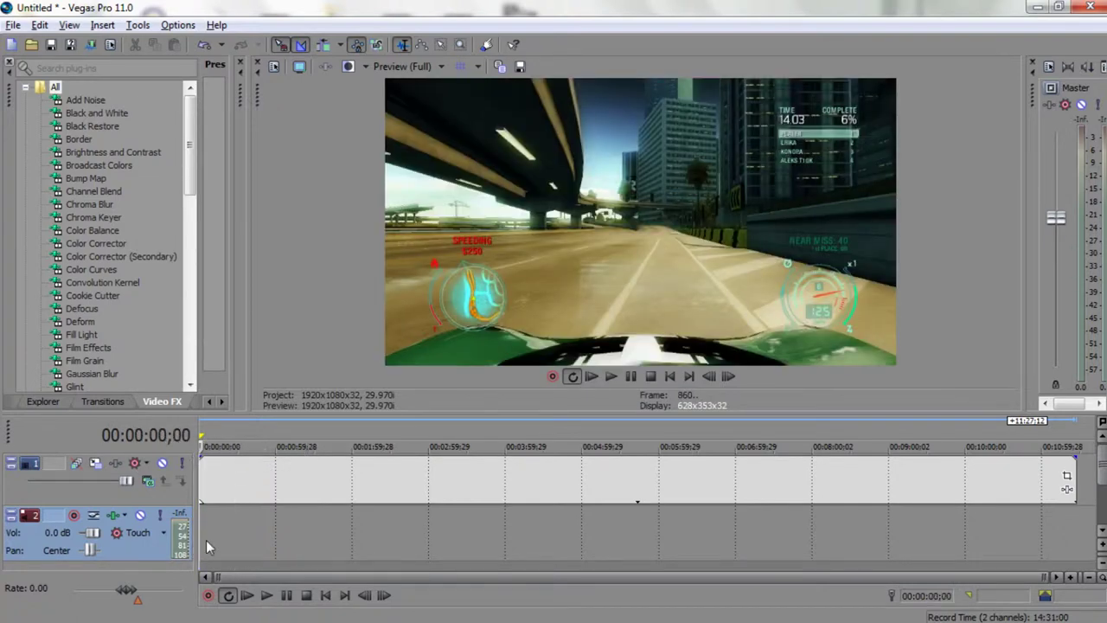
pyautogui.hotkey('ctrl', 'r')
pyautogui.moveTo(412, 536); pyautogui.dragTo(205, 517)
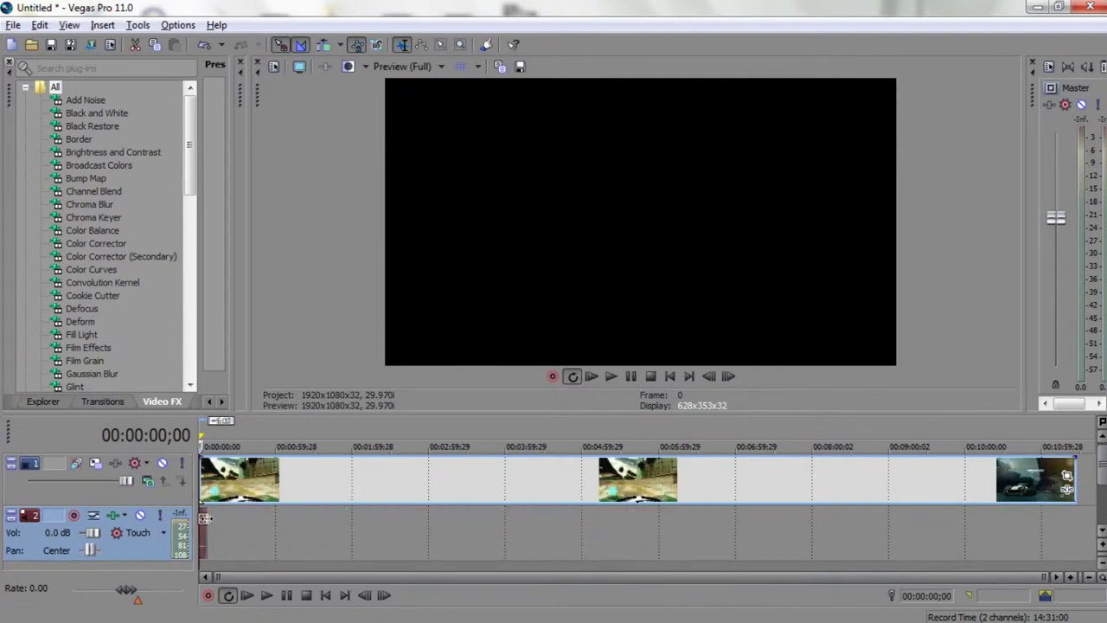
# Delete the video event from the timeline, minimize Vegas, and switch to the browser.
pyautogui.click(318, 488)
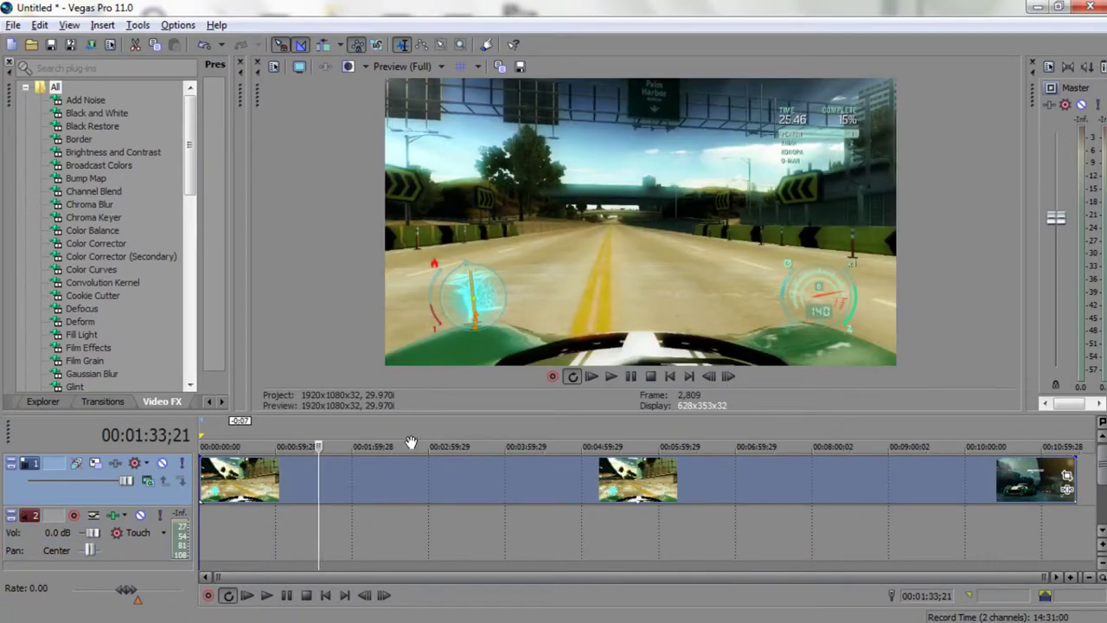
pyautogui.press('Delete')
pyautogui.click(1036, 7)
pyautogui.hotkey('alt', 'Tab')
pyautogui.press('Escape')
pyautogui.rightClick(1033, 10)
pyautogui.hotkey('alt', 'Tab')
pyautogui.press('Tab')
pyautogui.press('Tab')
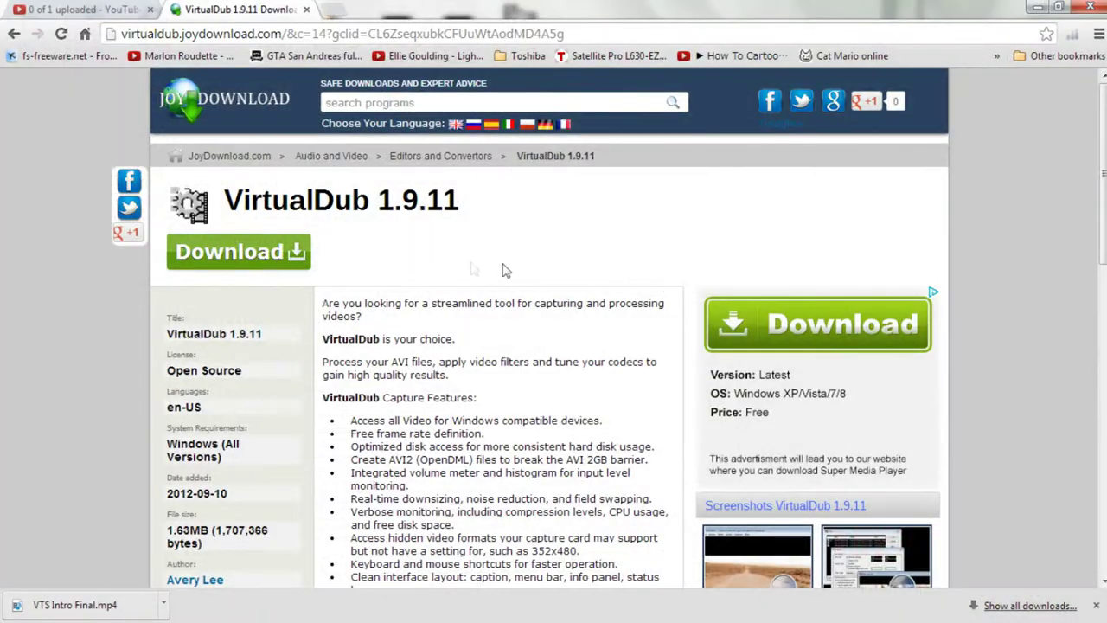
# Minimize the VirtualDub 1.9.11 download page and move the Bandicam folder window right.
pyautogui.moveTo(498, 203); pyautogui.dragTo(223, 200)
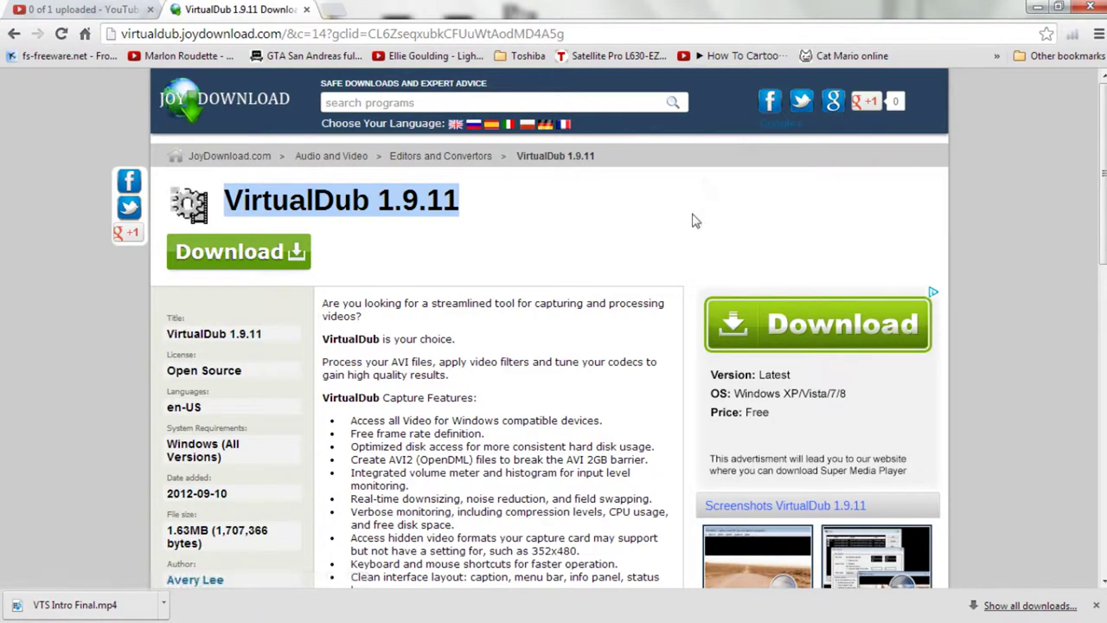
pyautogui.click(1040, 8)
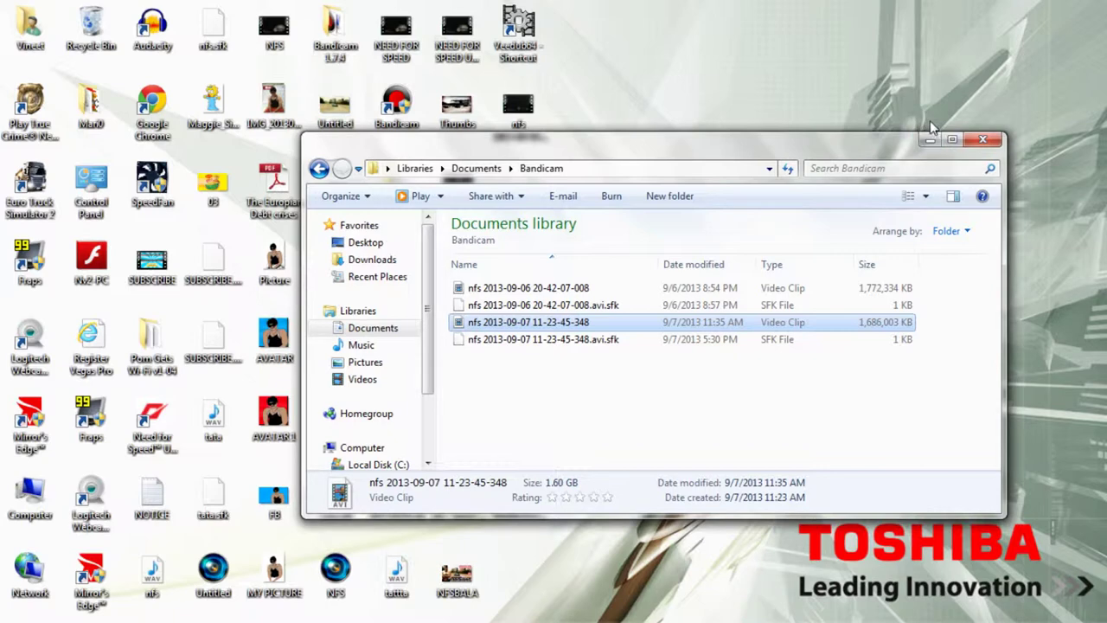
pyautogui.moveTo(666, 151); pyautogui.dragTo(774, 161)
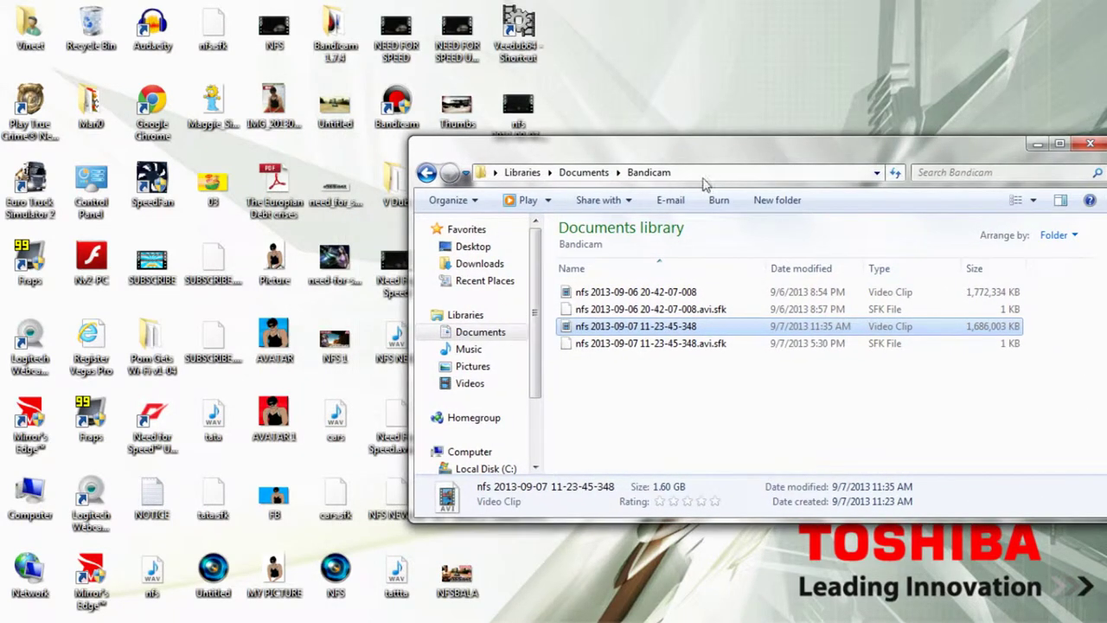
# Open the V Dub desktop folder and launch Veedub64 to start VirtualDub.
pyautogui.click(553, 36)
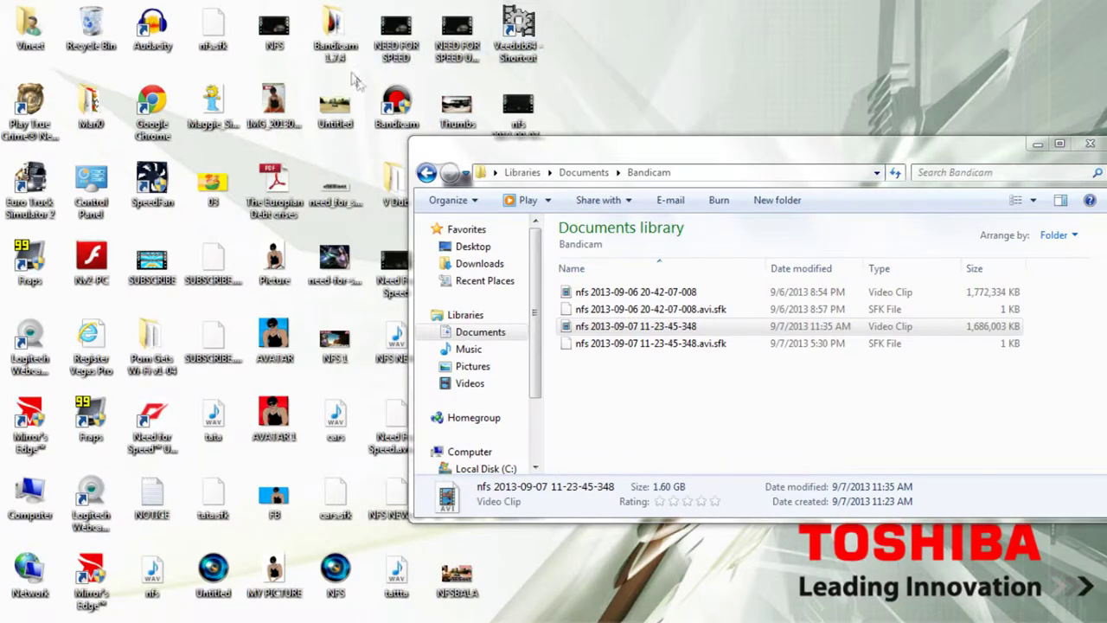
pyautogui.doubleClick(396, 180)
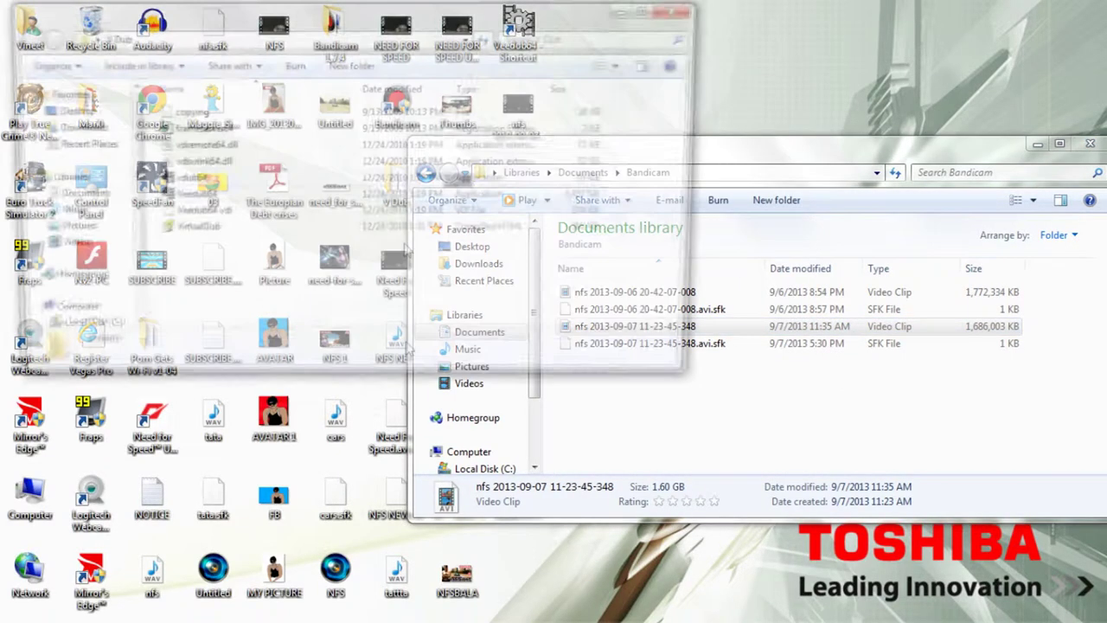
pyautogui.moveTo(434, 325); pyautogui.dragTo(474, 268)
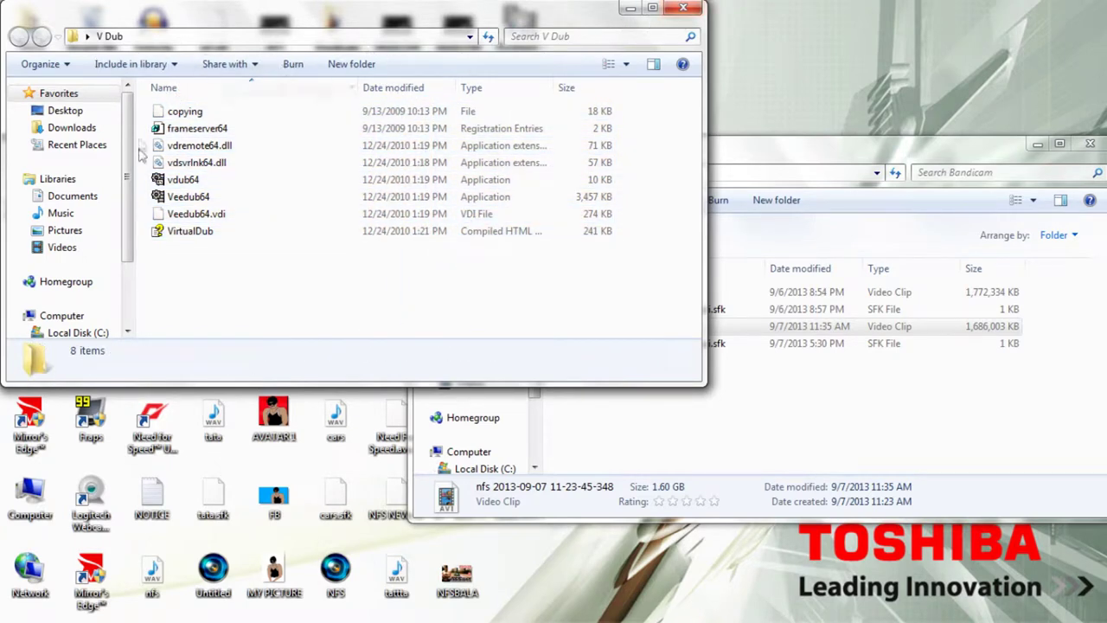
pyautogui.doubleClick(219, 199)
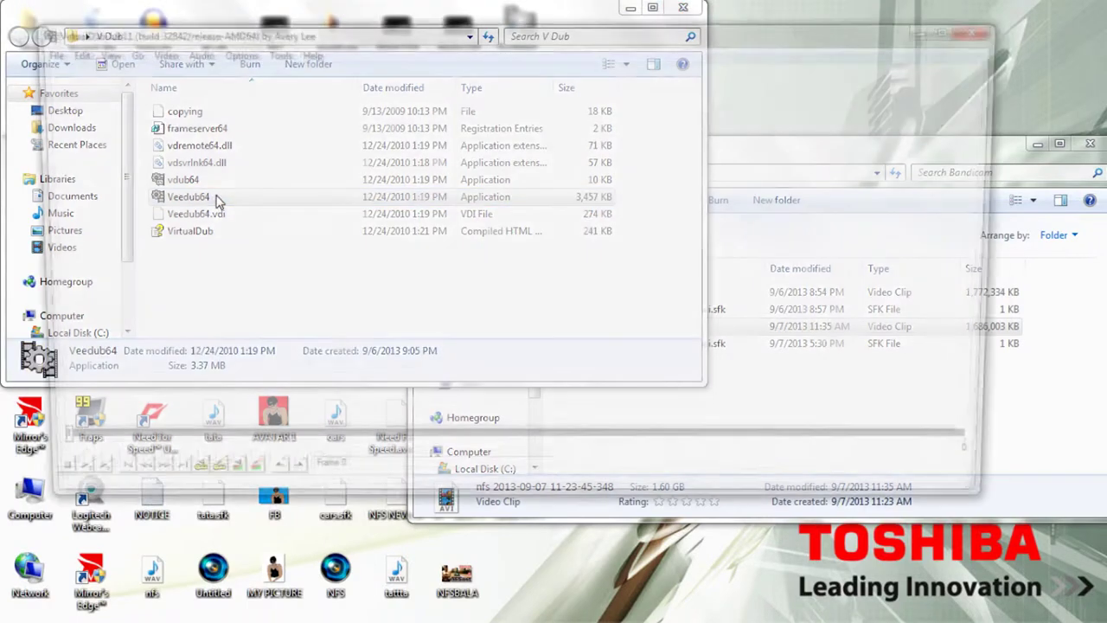
pyautogui.moveTo(662, 40); pyautogui.dragTo(521, 48)
pyautogui.moveTo(700, 47); pyautogui.dragTo(880, 40)
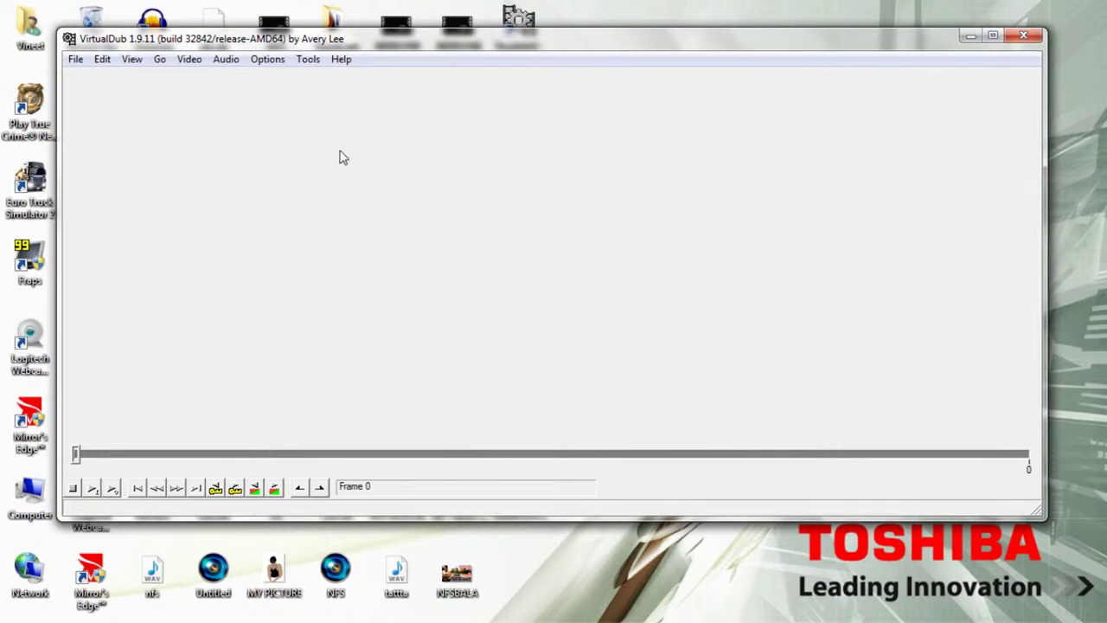
pyautogui.moveTo(346, 48); pyautogui.dragTo(287, 39)
pyautogui.moveTo(381, 40); pyautogui.dragTo(406, 41)
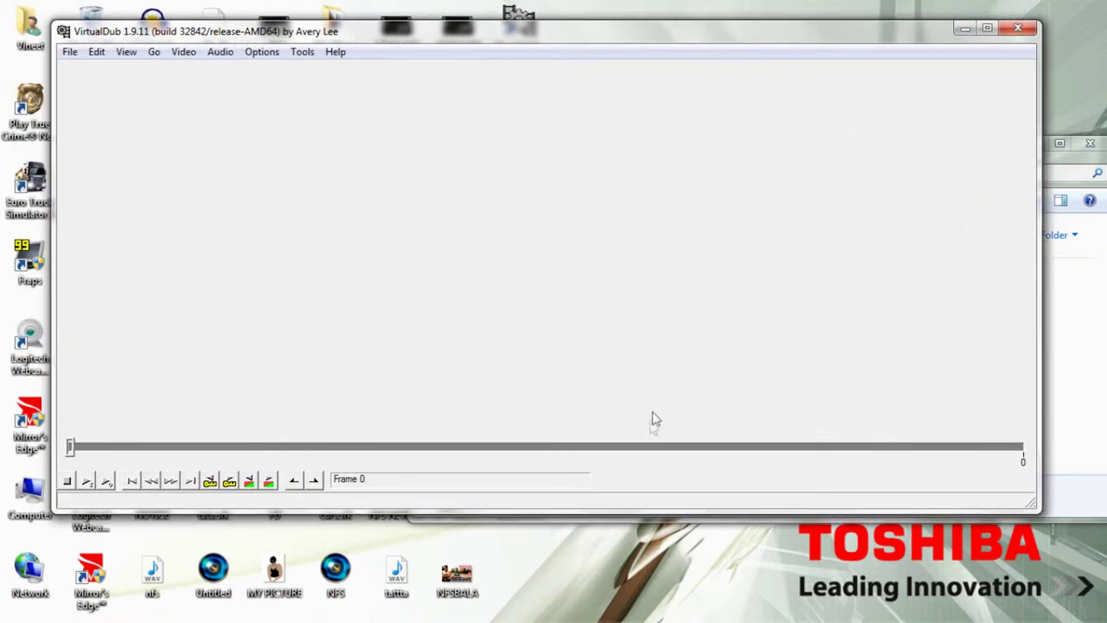
pyautogui.click(1087, 303)
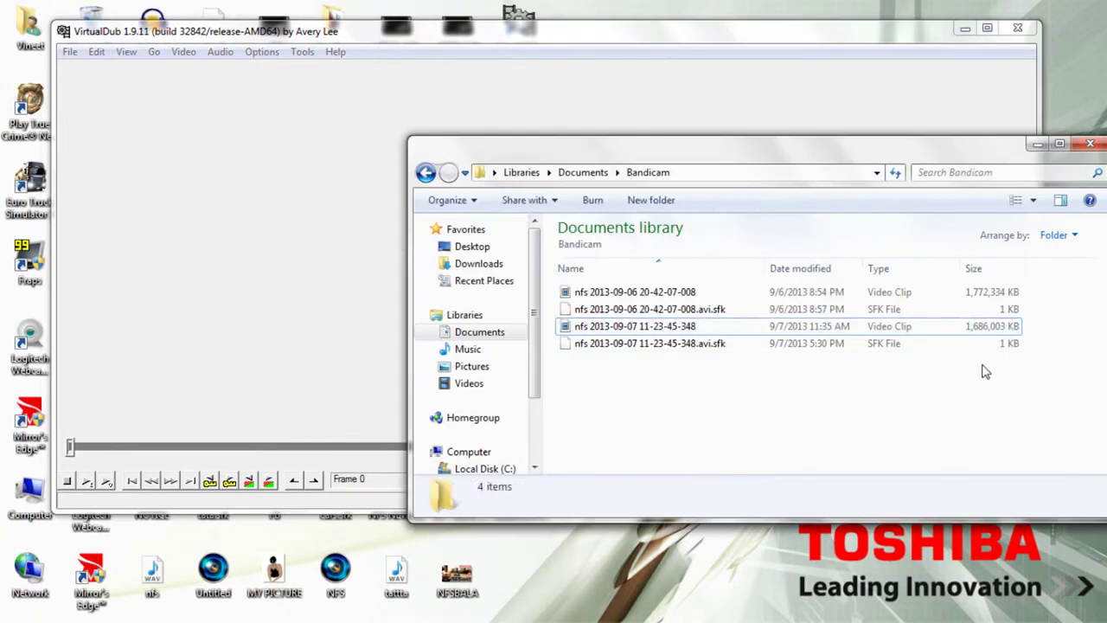
pyautogui.click(623, 335)
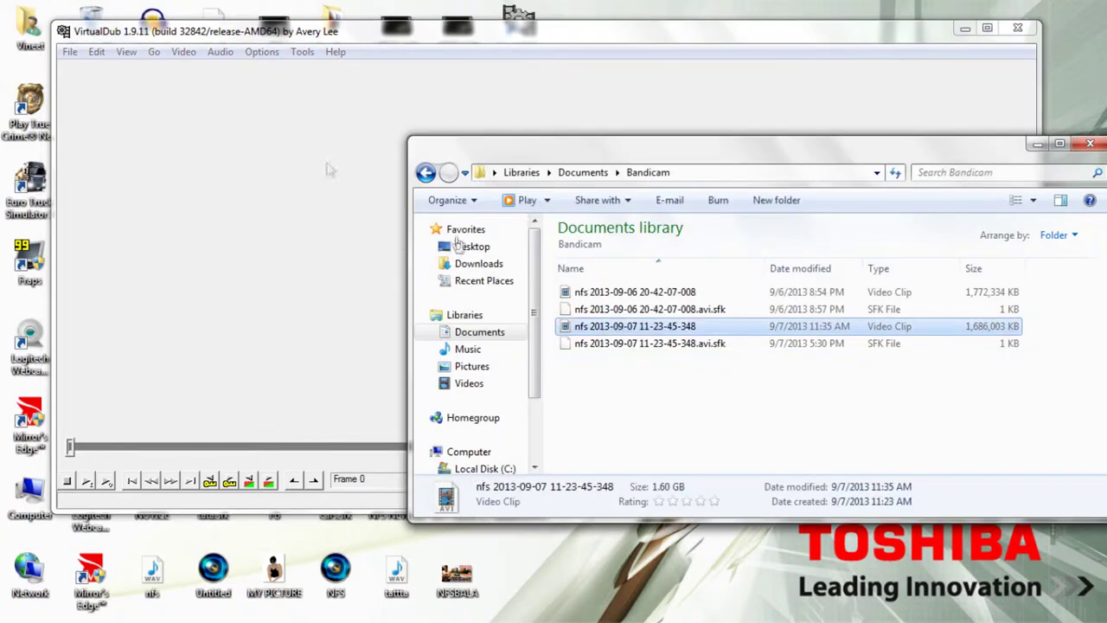
pyautogui.click(69, 52)
pyautogui.click(76, 71)
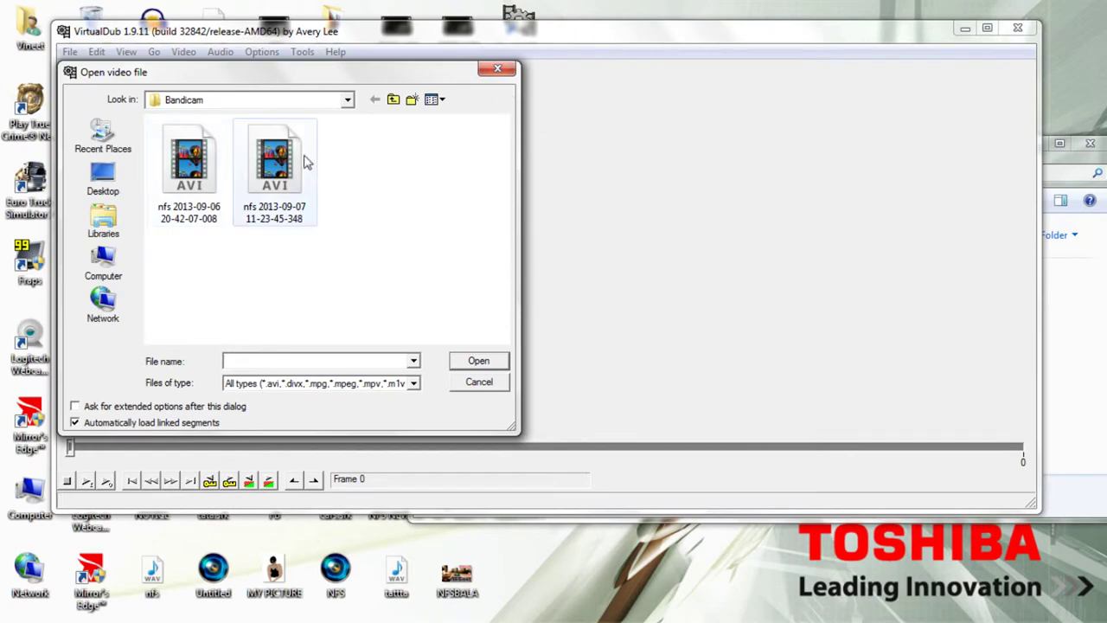
pyautogui.click(497, 69)
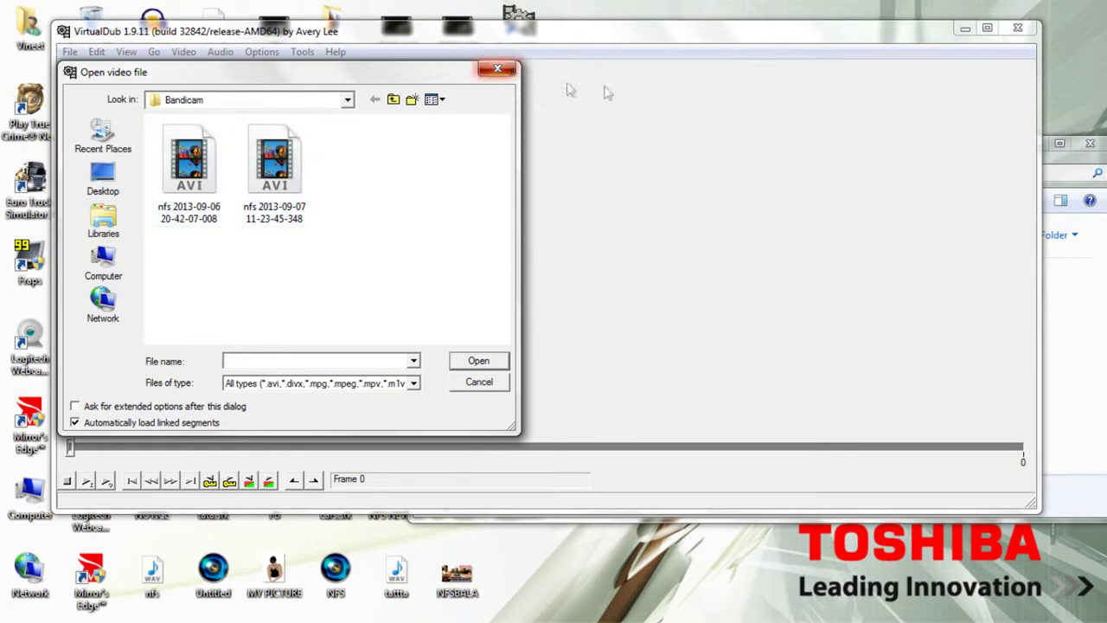
pyautogui.click(1094, 384)
pyautogui.moveTo(830, 327); pyautogui.dragTo(232, 265)
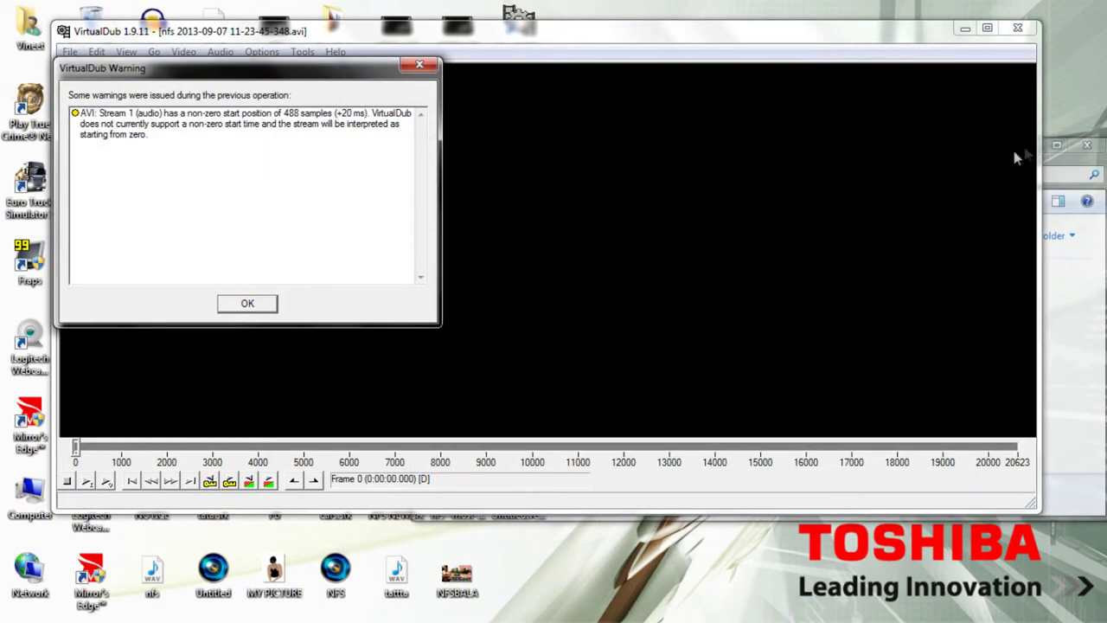
pyautogui.click(1037, 143)
# Dismiss the audio warning, scrub and step through the race footage, and shrink the VirtualDub window.
pyautogui.click(248, 303)
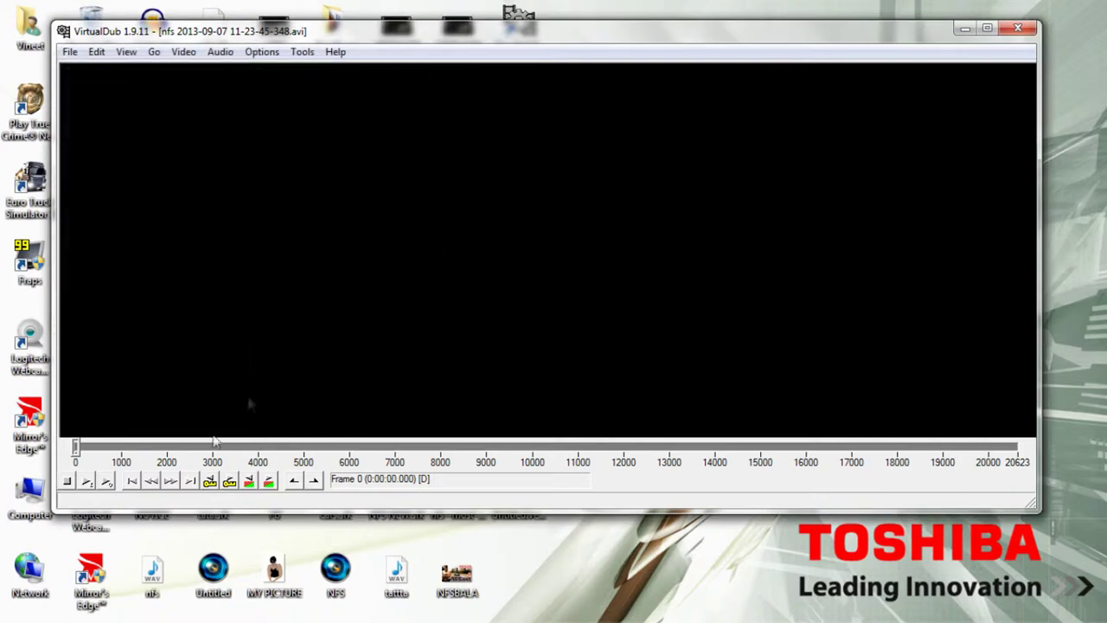
pyautogui.moveTo(136, 459); pyautogui.dragTo(254, 454)
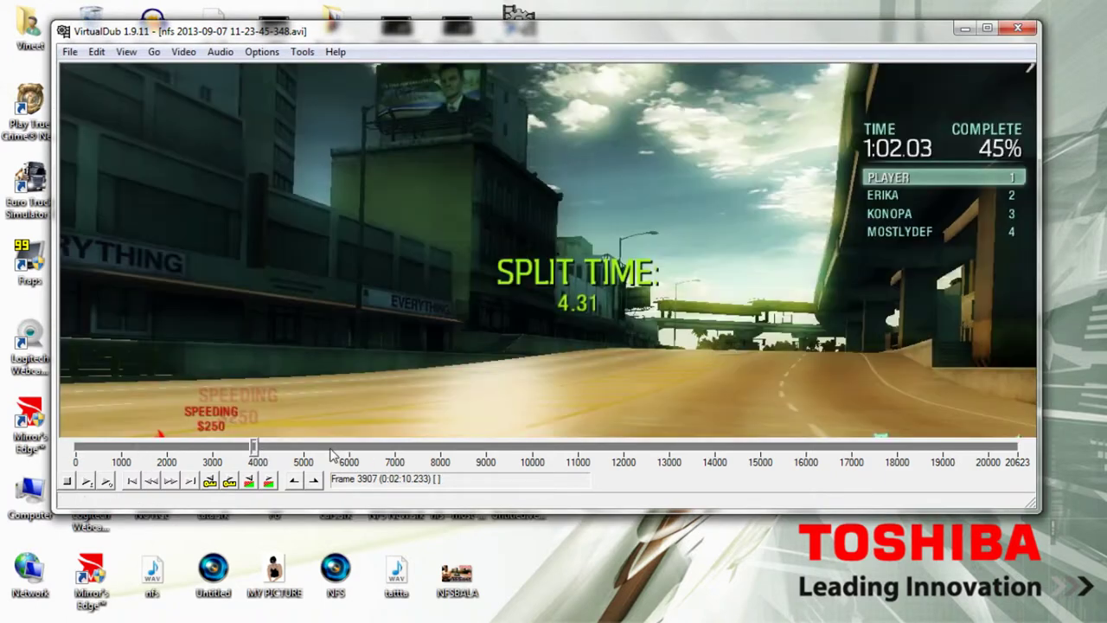
pyautogui.click(95, 449)
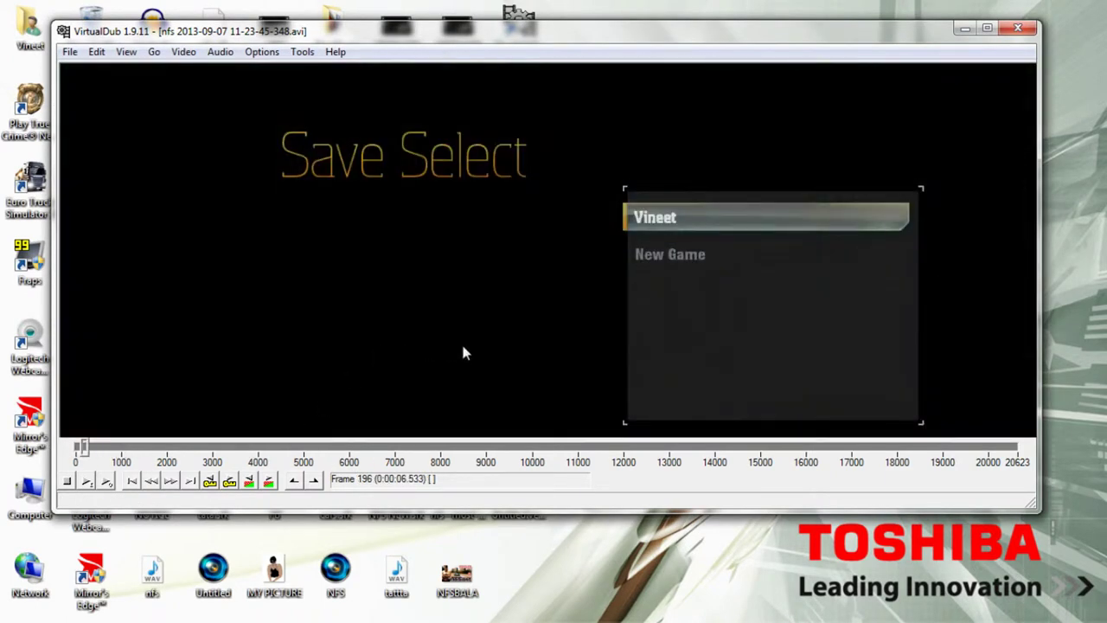
pyautogui.press('Right')
pyautogui.press('Right')
pyautogui.press('Right')
pyautogui.press('Right')
pyautogui.press('Right')
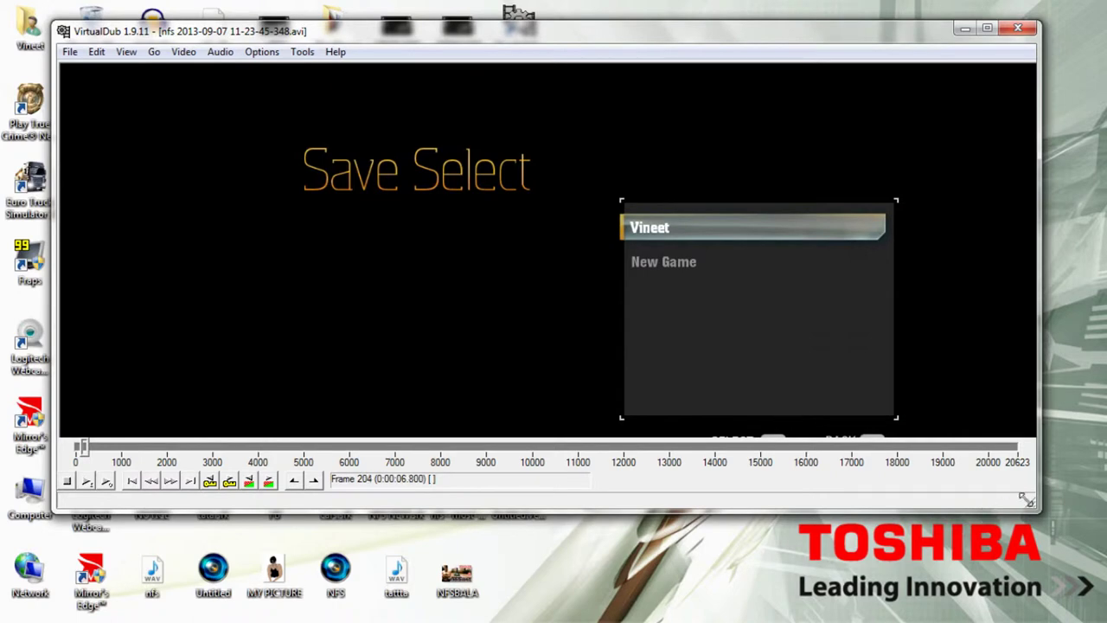
pyautogui.moveTo(1024, 498); pyautogui.dragTo(838, 517)
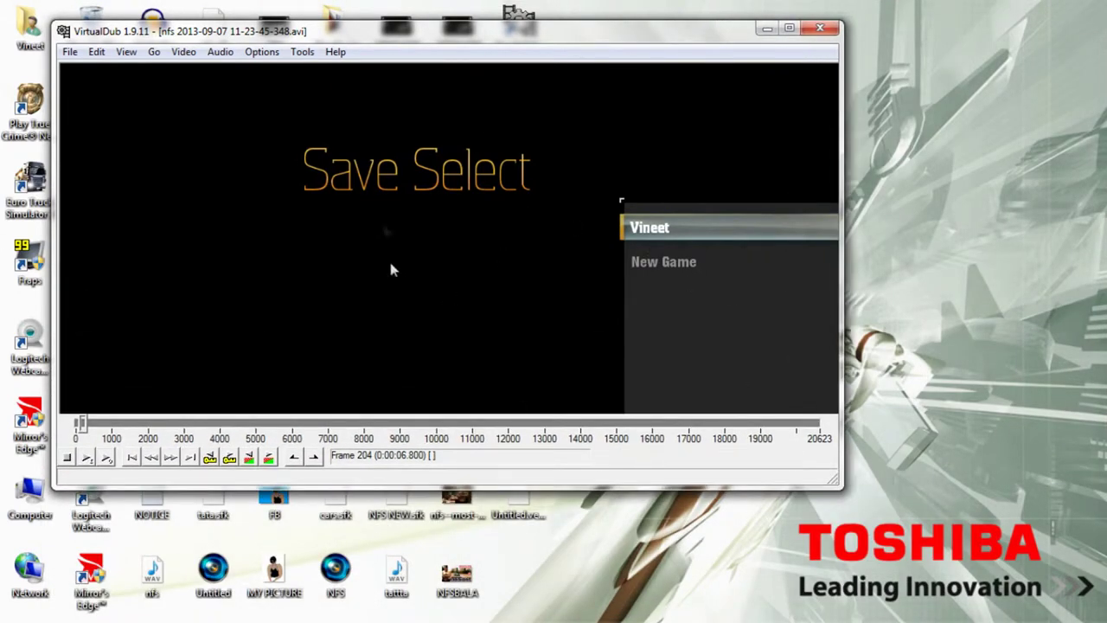
pyautogui.click(220, 53)
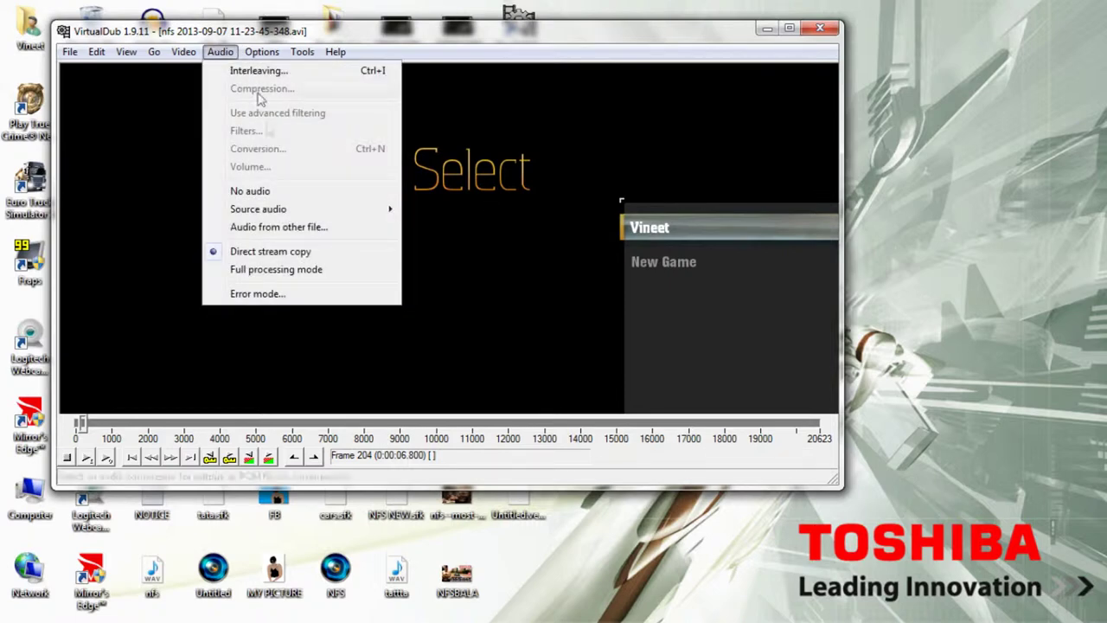
# Set the audio to full processing mode and the video to direct stream copy.
pyautogui.click(284, 274)
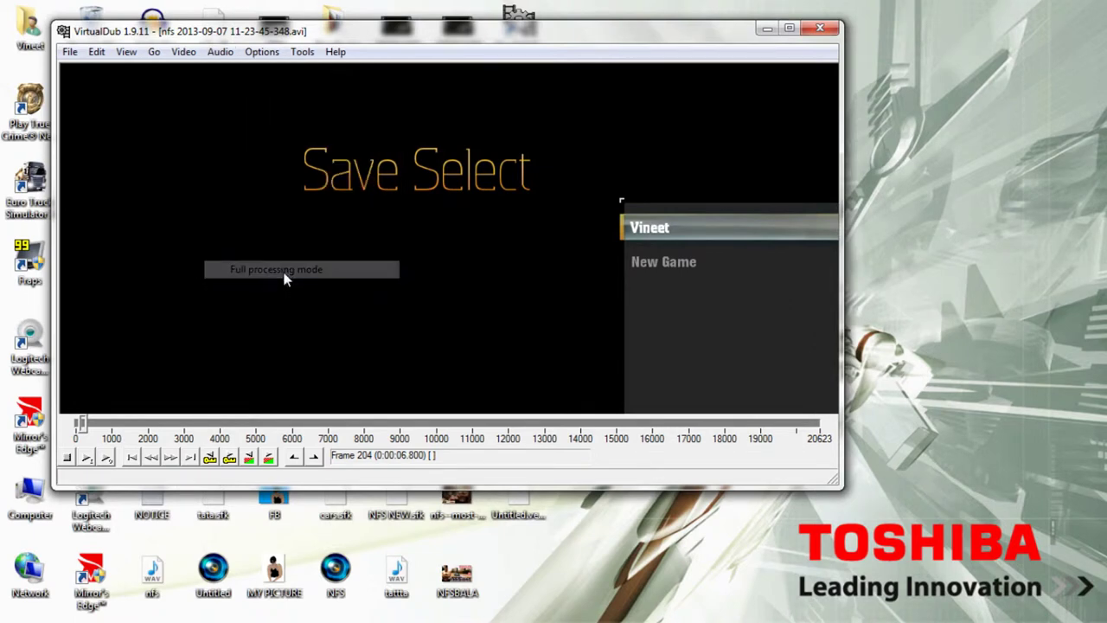
pyautogui.click(219, 51)
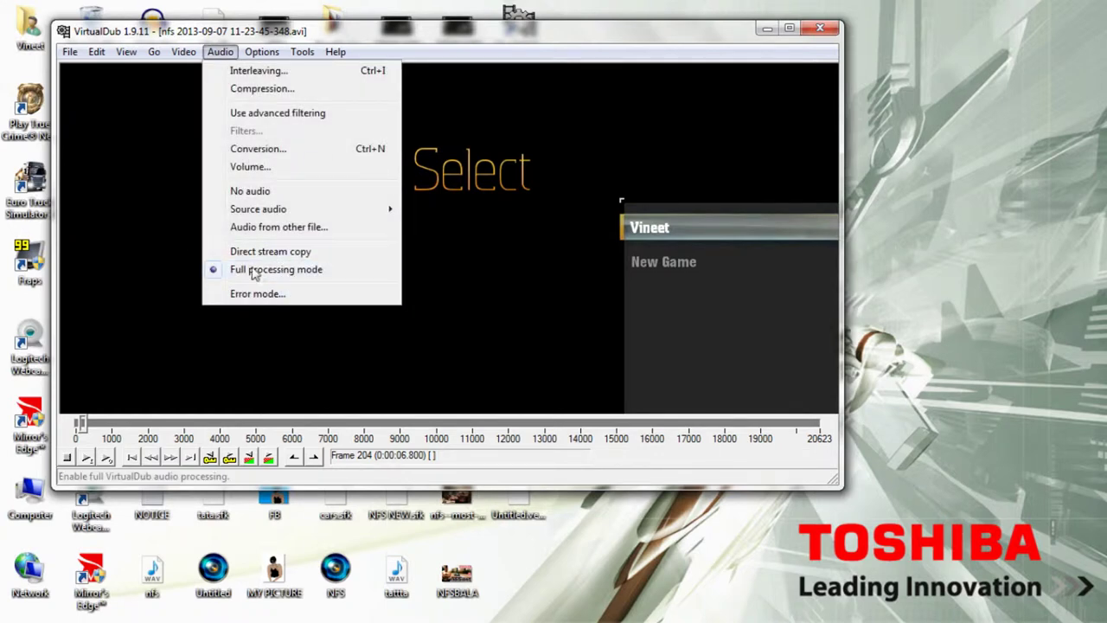
pyautogui.moveTo(183, 54)
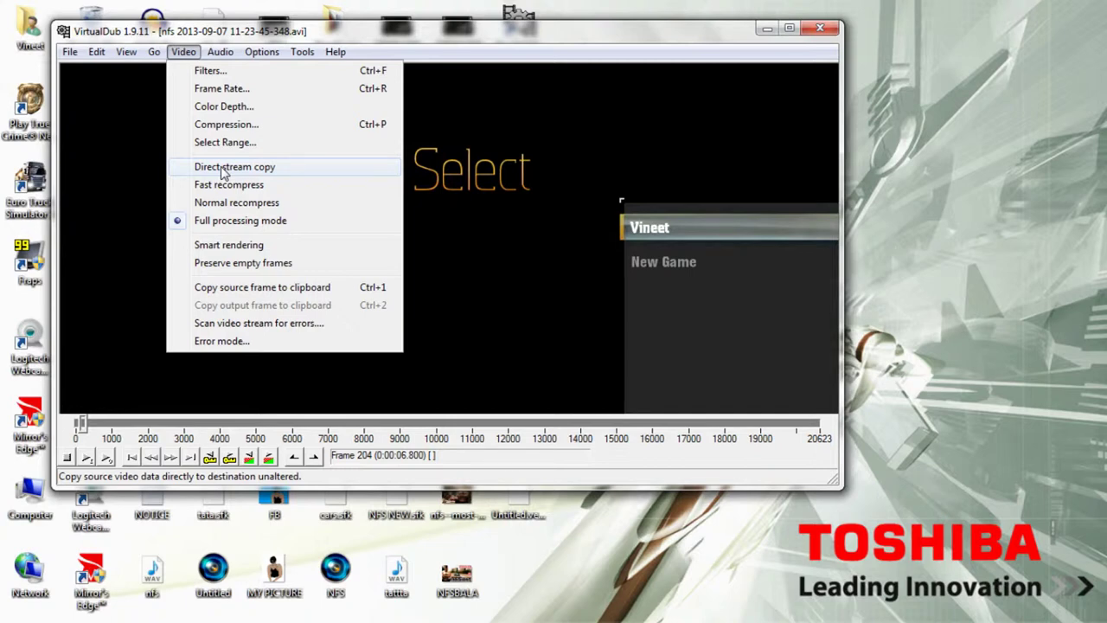
pyautogui.click(221, 168)
pyautogui.click(180, 53)
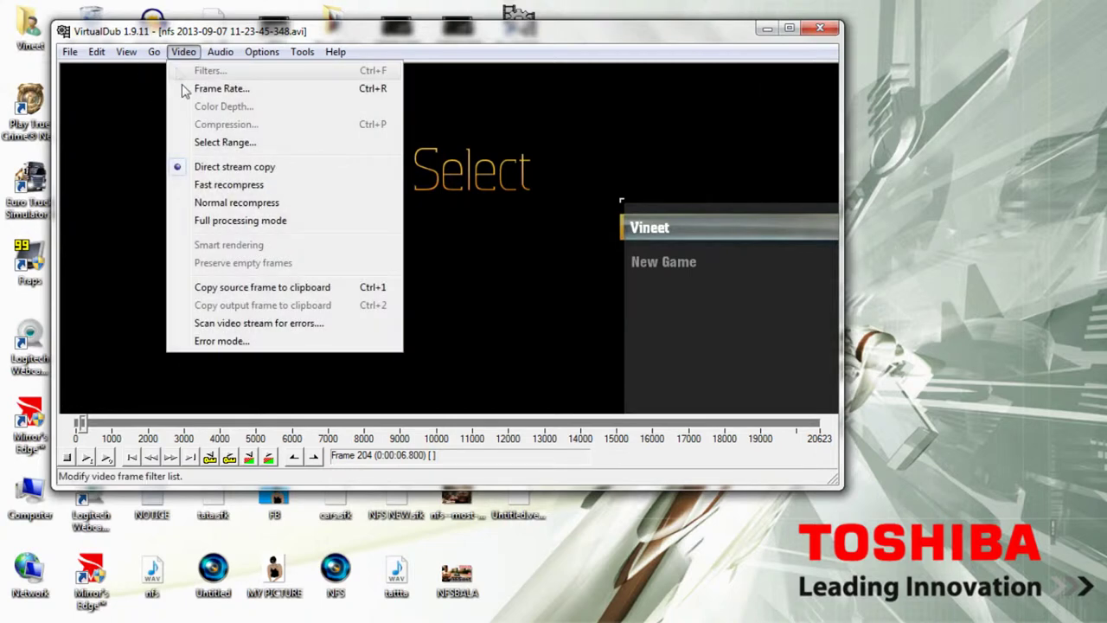
pyautogui.click(207, 167)
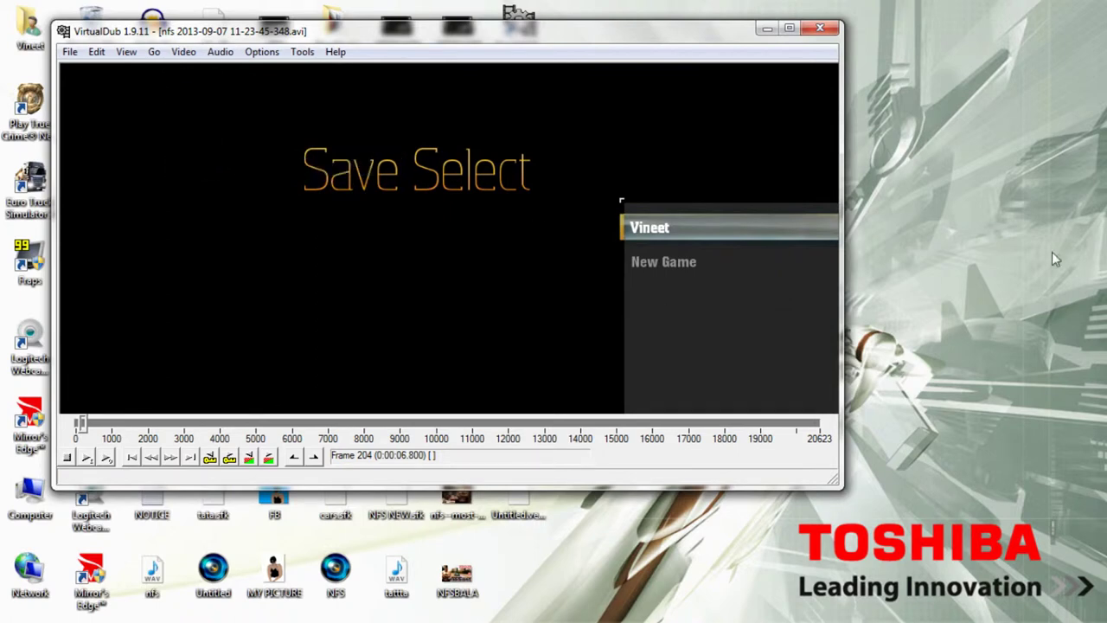
# Reconfirm full processing mode for audio and direct stream copy for video.
pyautogui.click(220, 54)
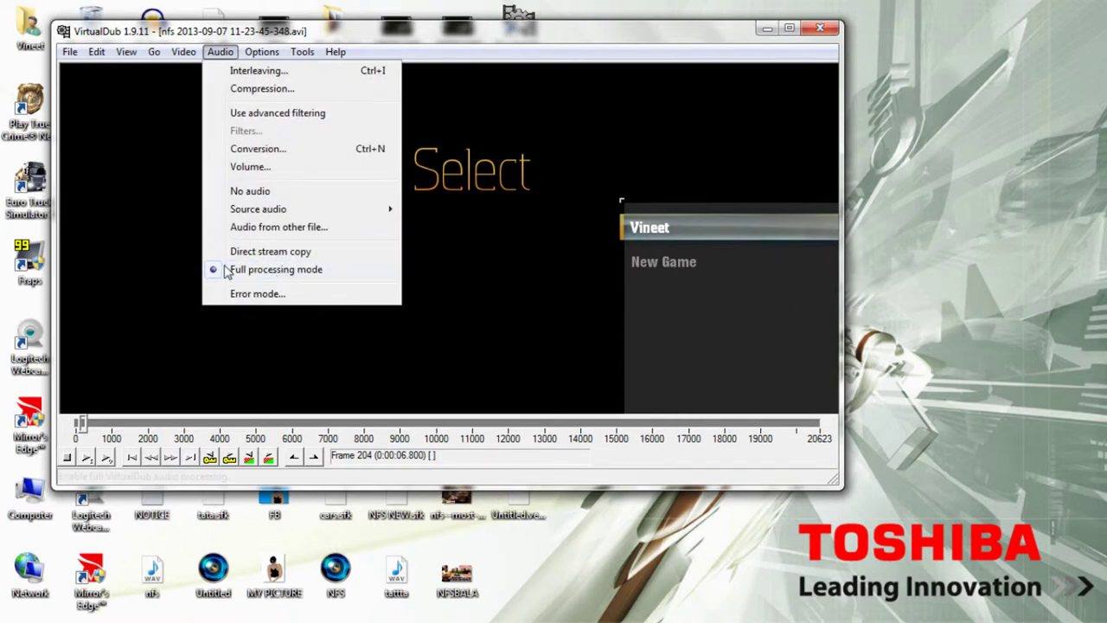
pyautogui.click(290, 269)
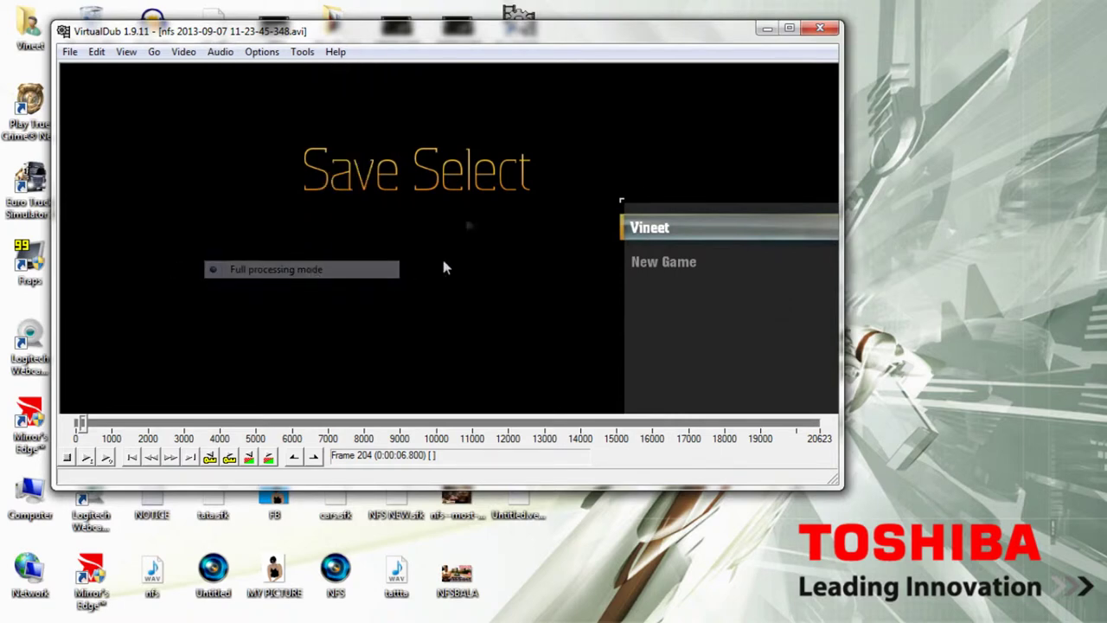
pyautogui.click(183, 53)
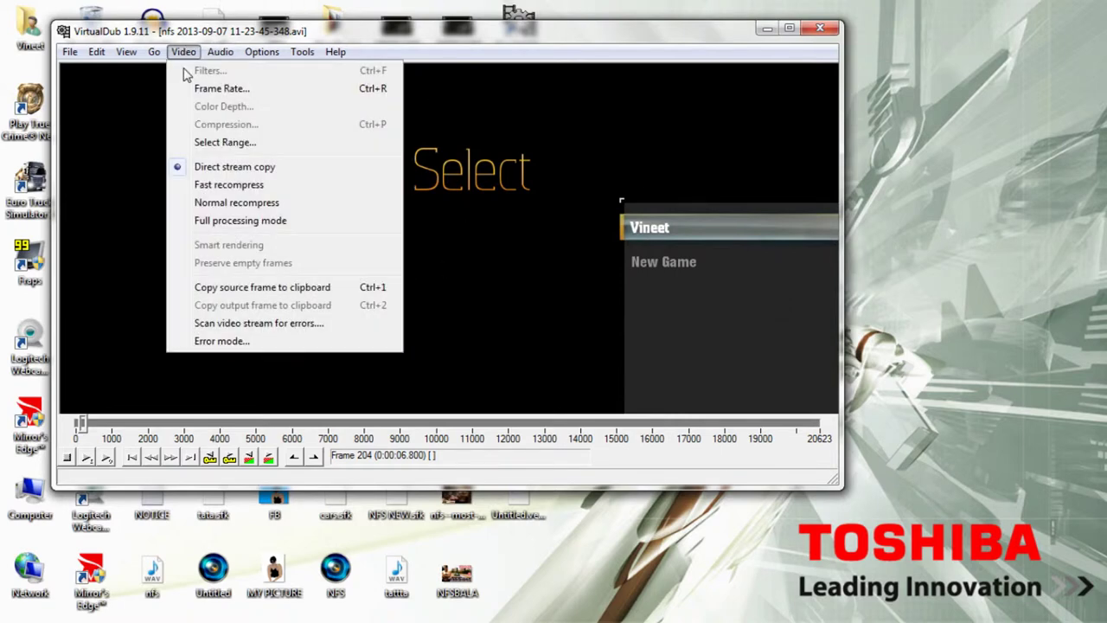
pyautogui.click(203, 168)
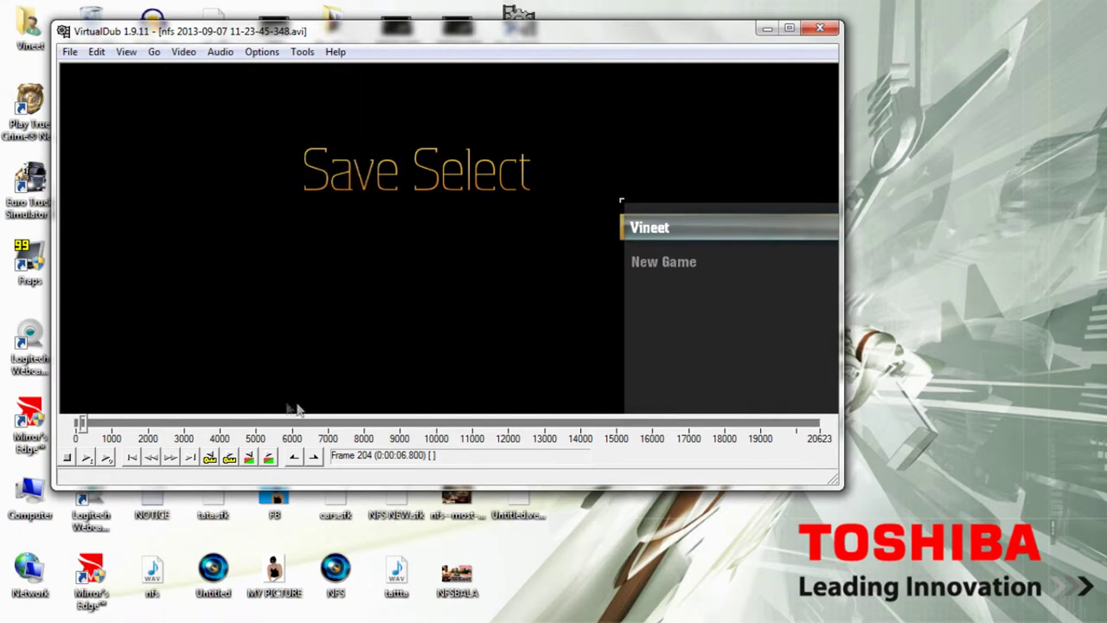
# Start an old-format AVI save, then cancel it.
pyautogui.click(70, 53)
pyautogui.click(109, 214)
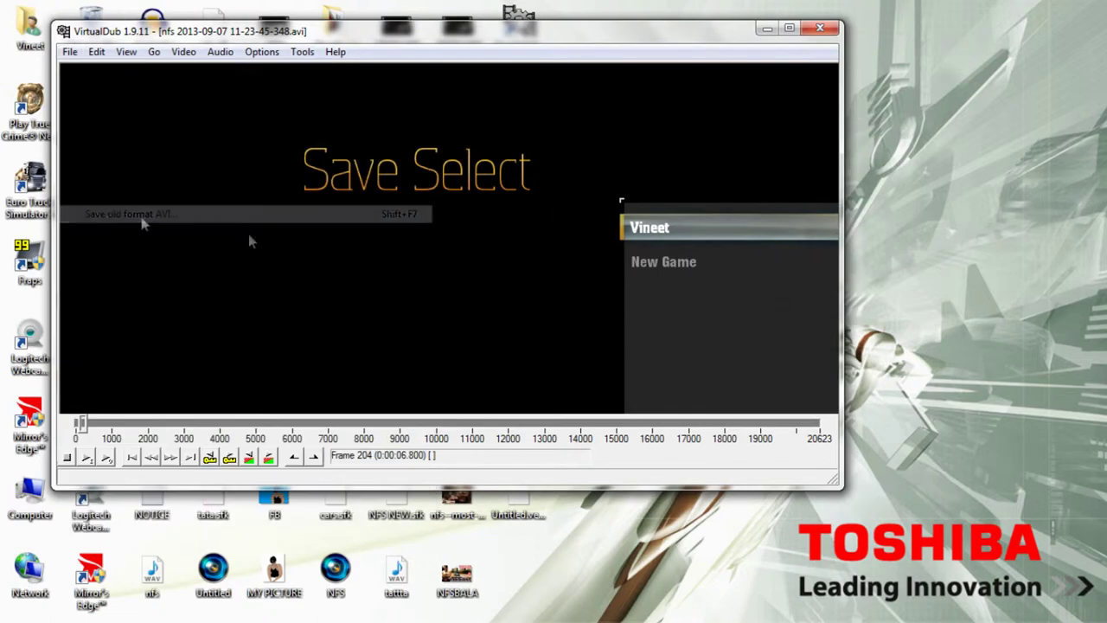
pyautogui.click(554, 71)
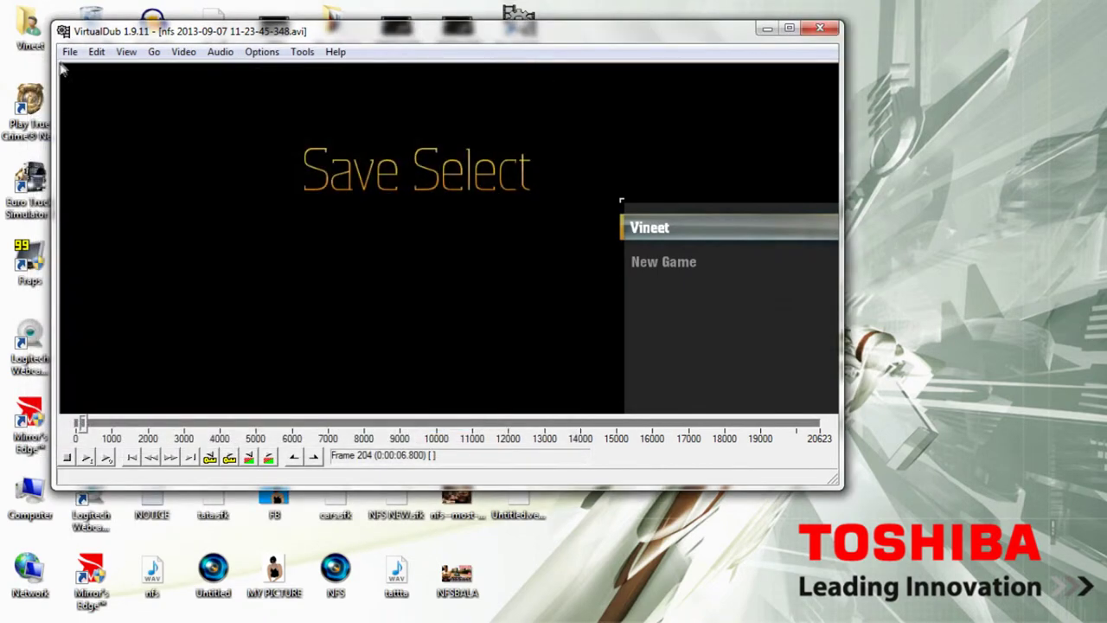
# Try saving the AVI to the Desktop, decline replacing the existing nfs file, and minimize VirtualDub.
pyautogui.click(69, 53)
pyautogui.click(91, 196)
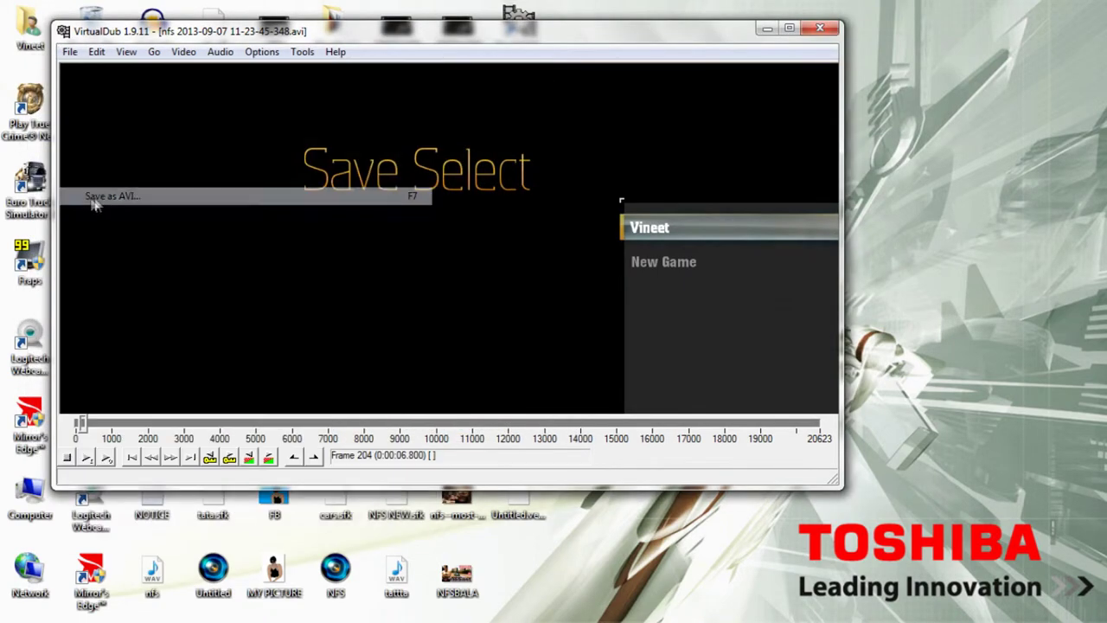
pyautogui.click(110, 172)
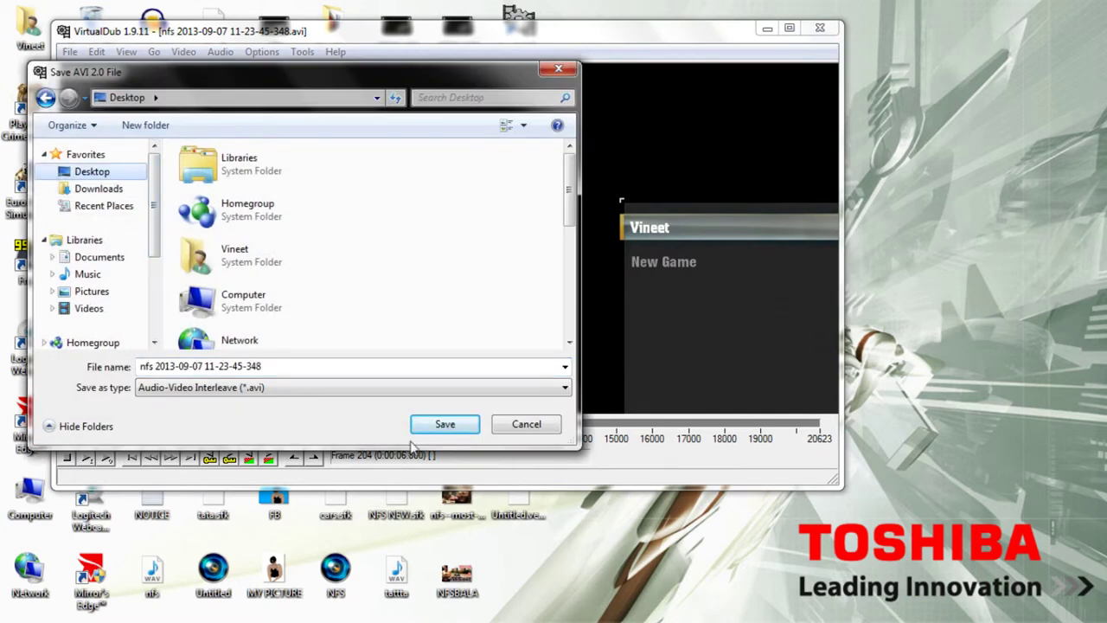
pyautogui.click(444, 424)
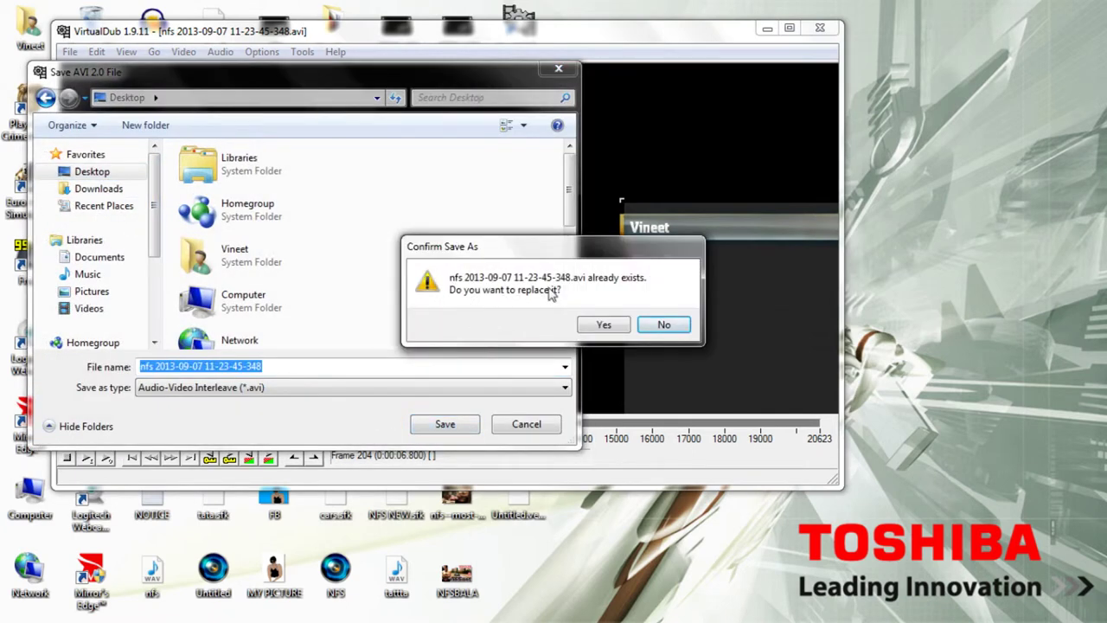
pyautogui.click(664, 325)
pyautogui.click(558, 69)
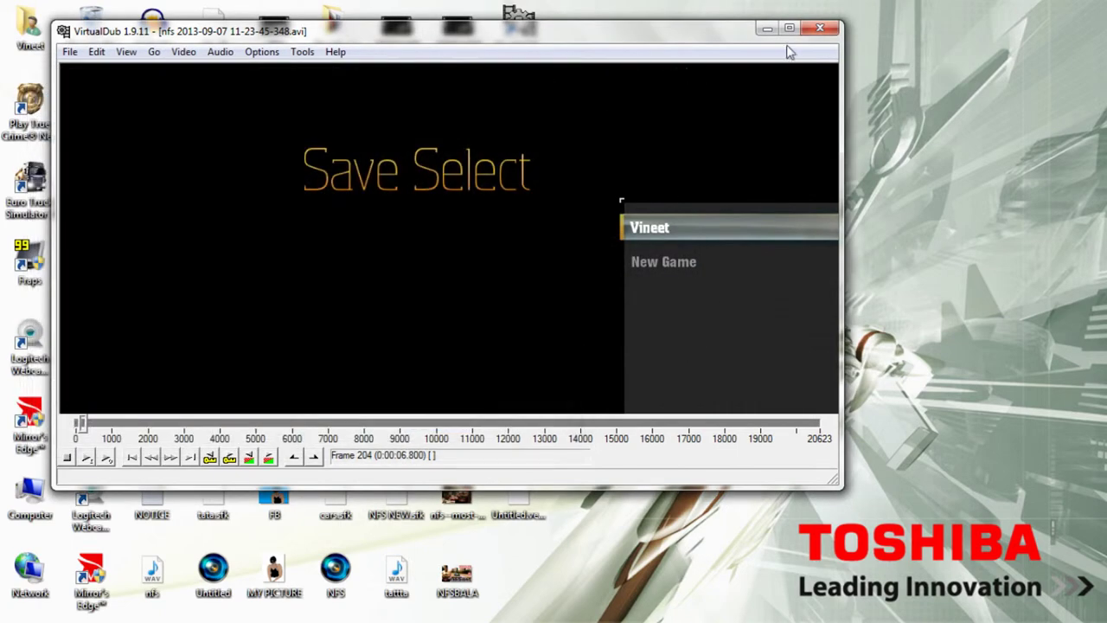
pyautogui.click(767, 30)
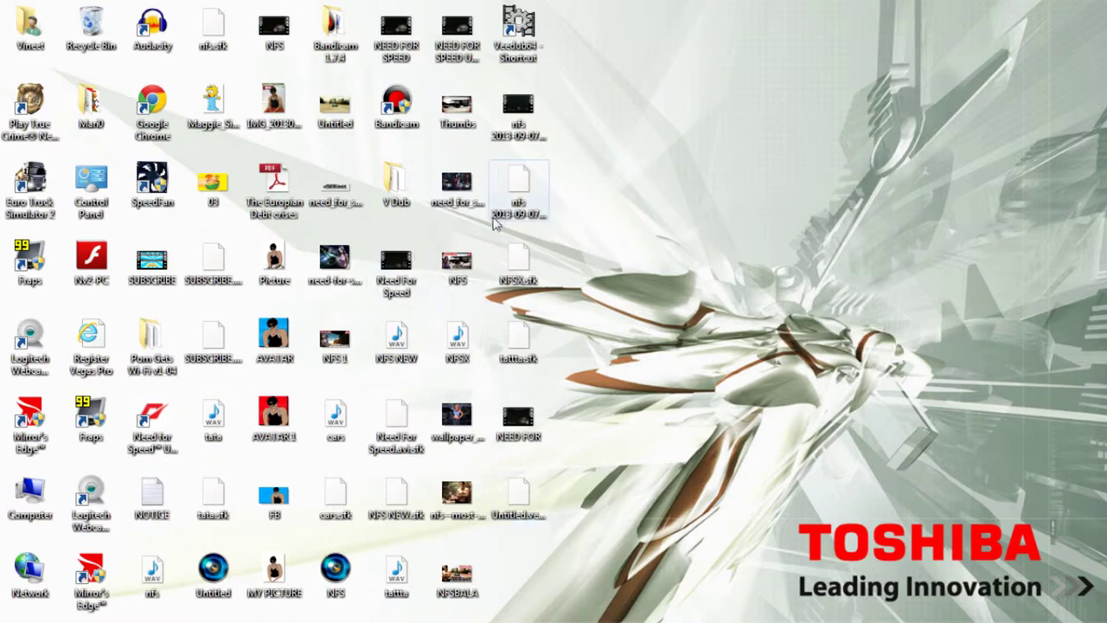
pyautogui.click(526, 111)
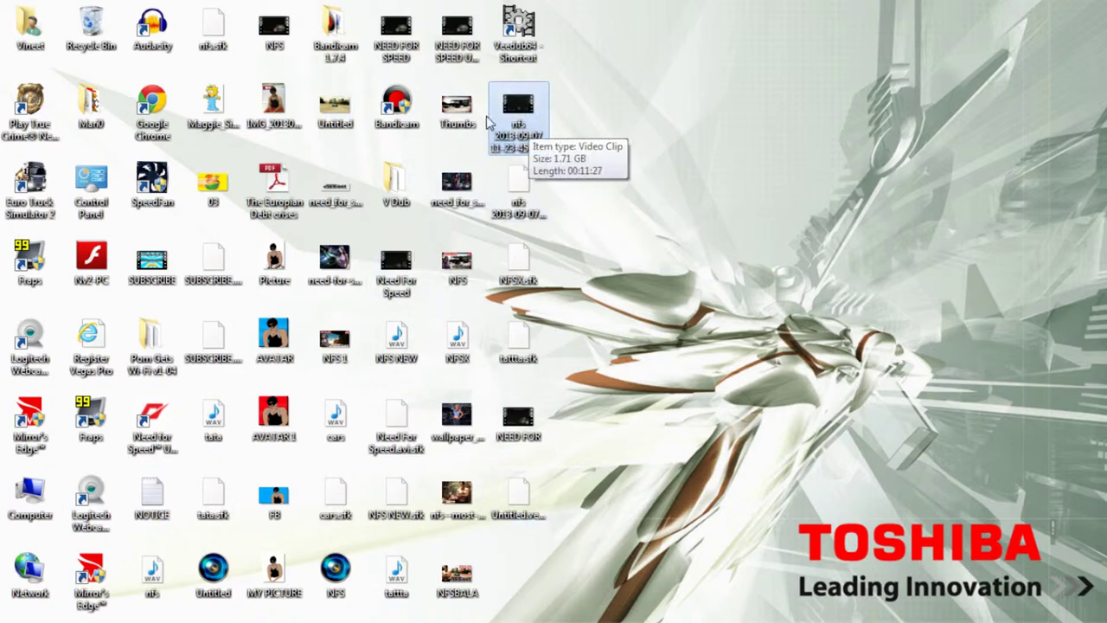
pyautogui.click(19, 610)
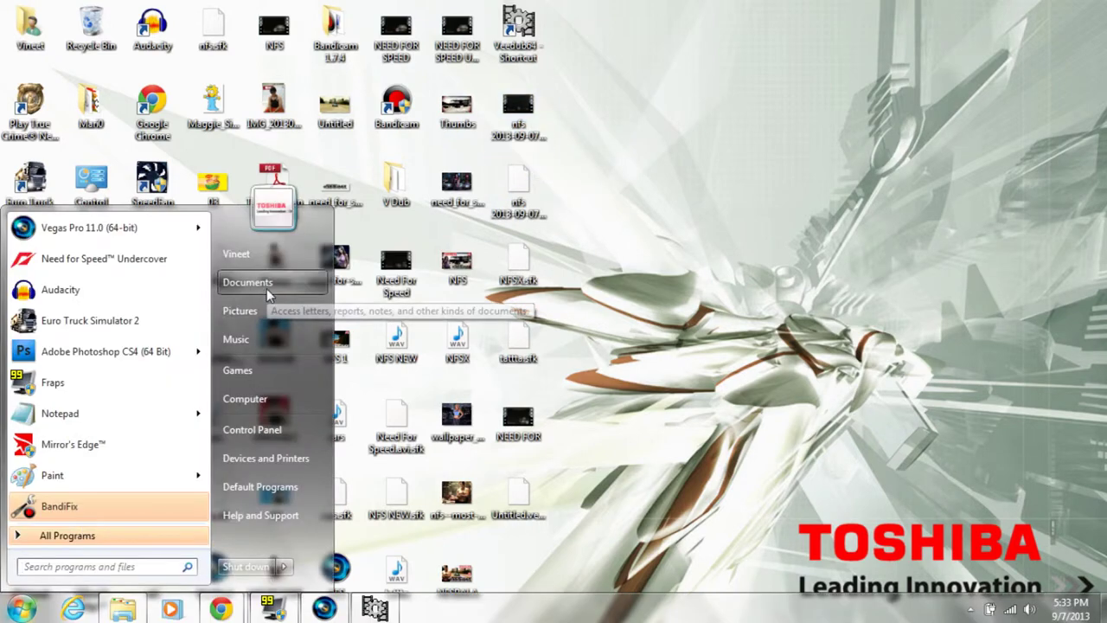
pyautogui.click(297, 296)
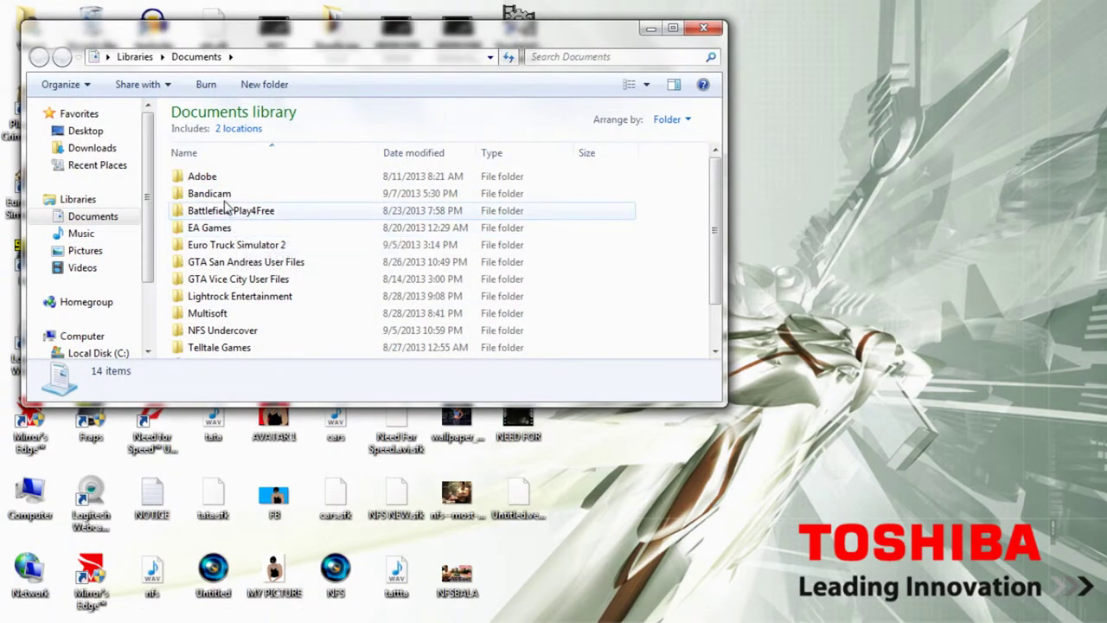
pyautogui.doubleClick(259, 193)
pyautogui.click(317, 211)
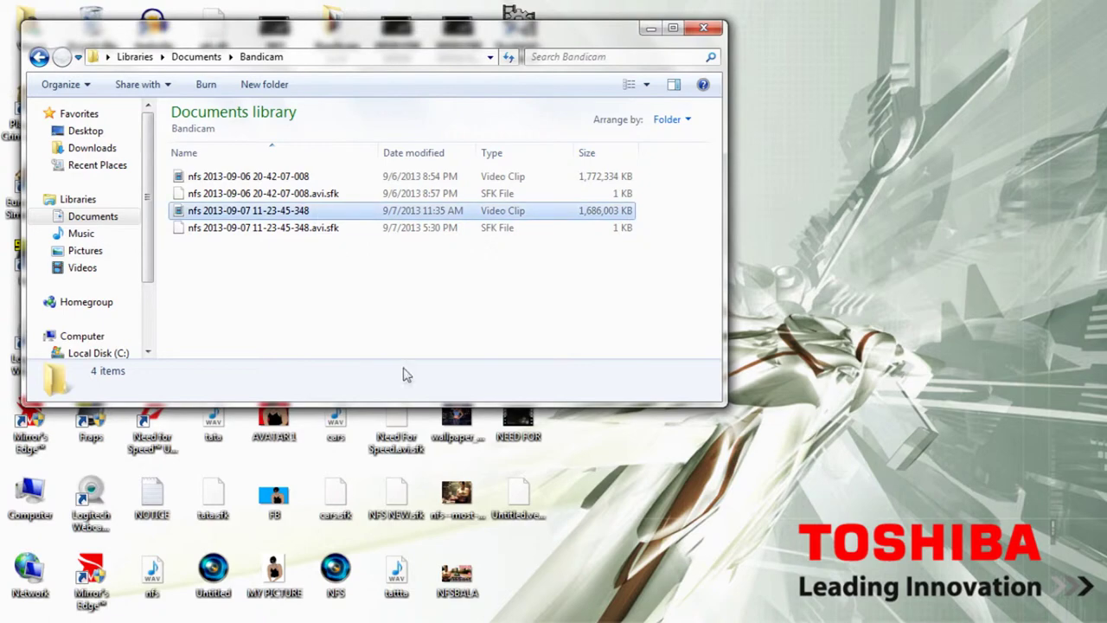
pyautogui.click(704, 29)
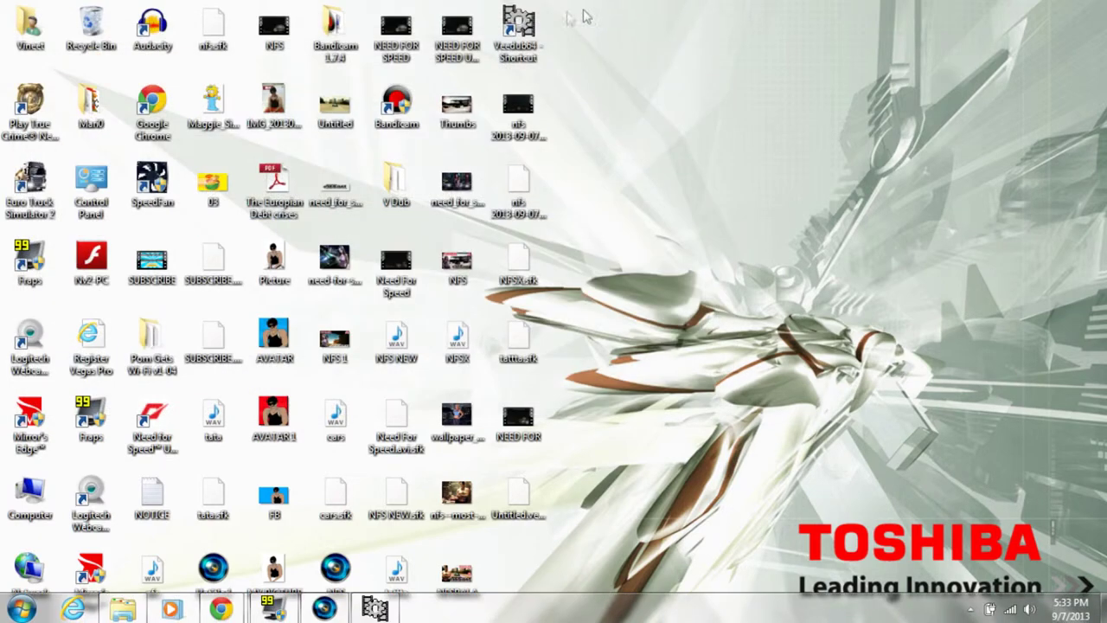
pyautogui.moveTo(566, 19); pyautogui.dragTo(592, 251)
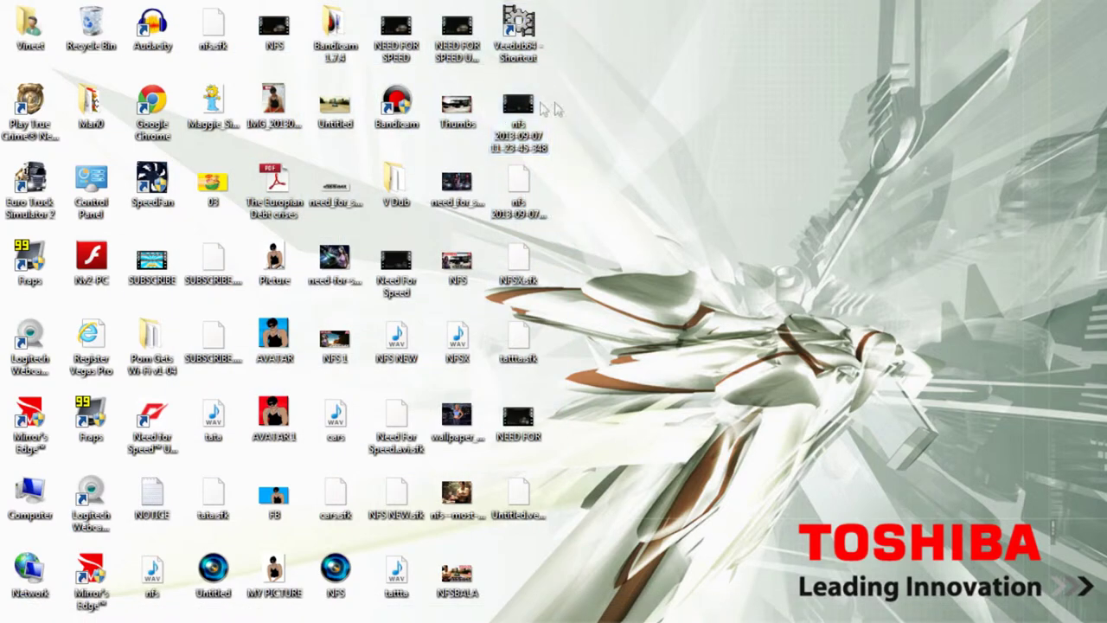
# Drag the desktop nfs AVI onto the Vegas Pro timeline and set the playhead to 00:06:10;16.
pyautogui.click(519, 108)
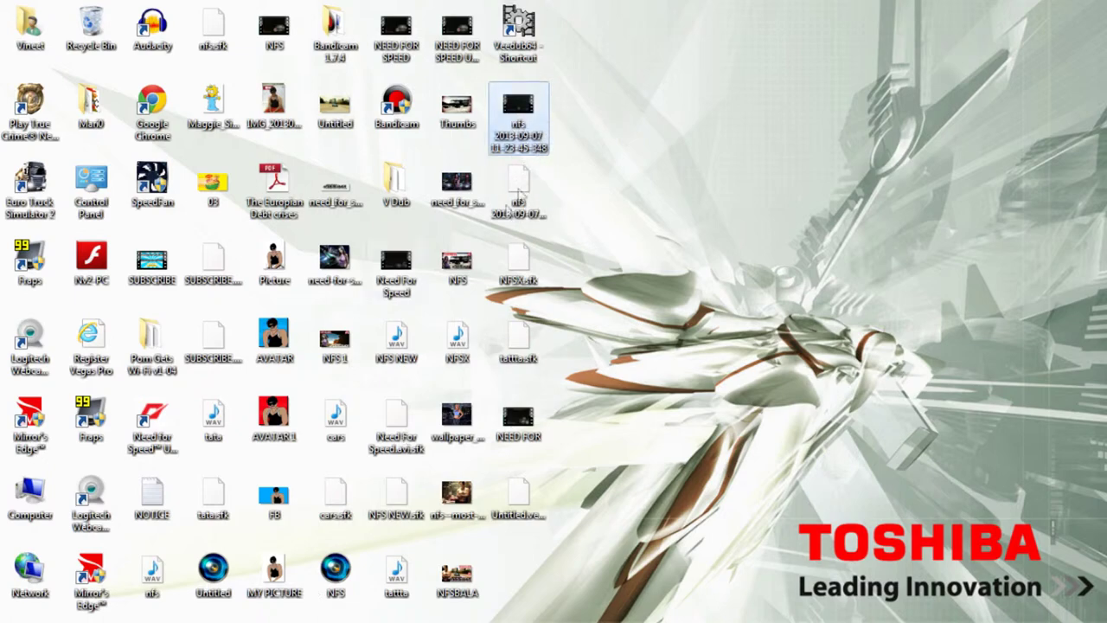
pyautogui.click(326, 606)
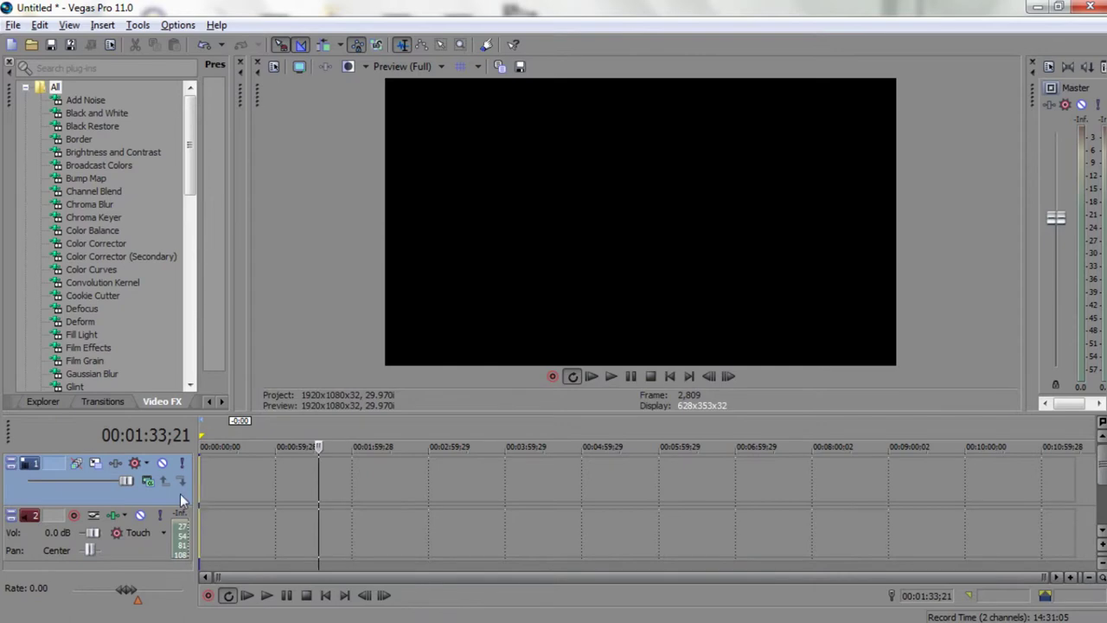
pyautogui.moveTo(180, 493); pyautogui.dragTo(203, 485)
pyautogui.click(672, 439)
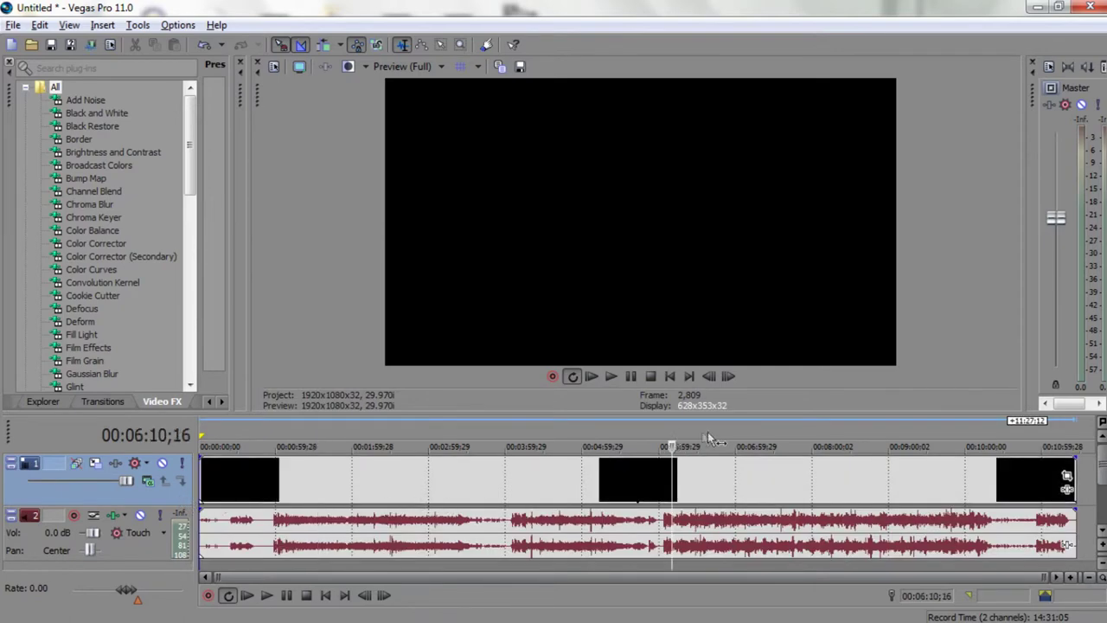